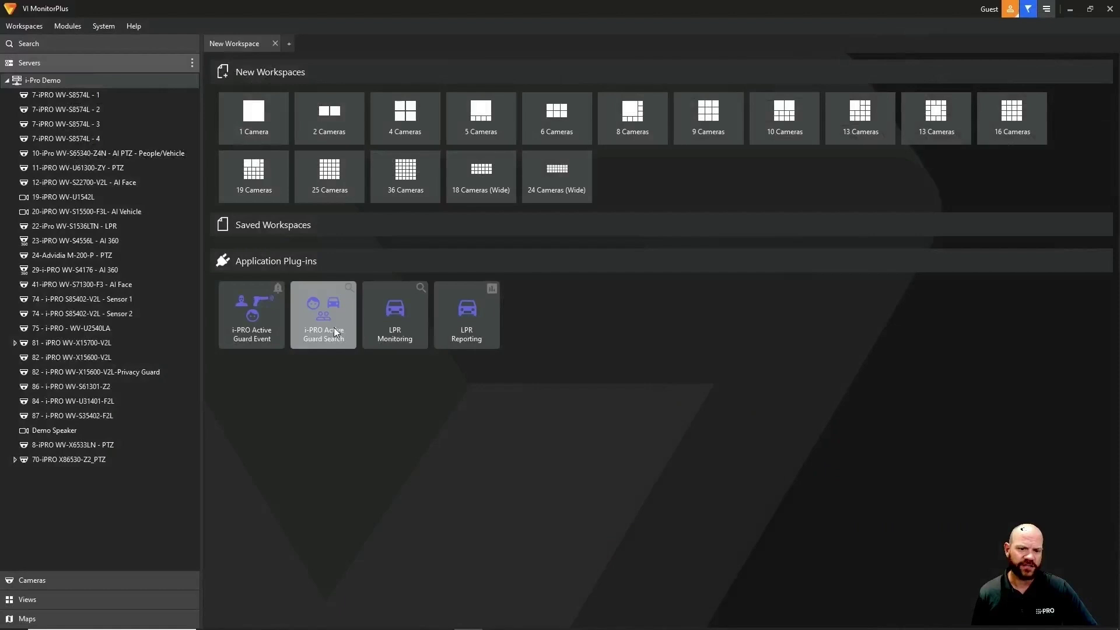
In the i-PRO Active Guard Search plug-in, enable the People filter and search the past 24 hours without selecting any attributes.
click(334, 328)
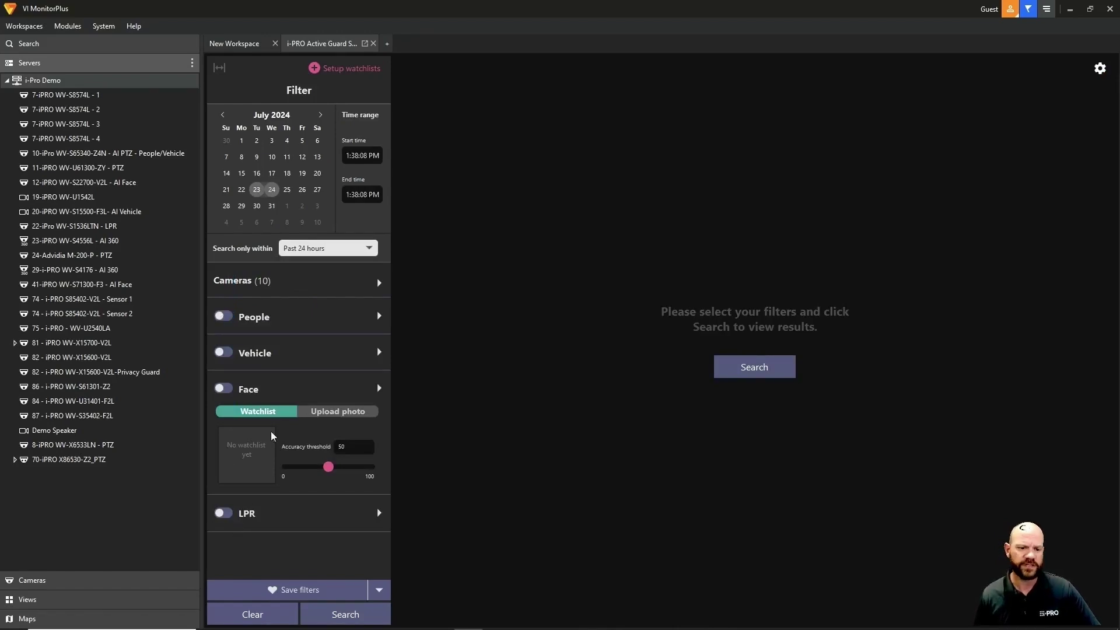
click(375, 321)
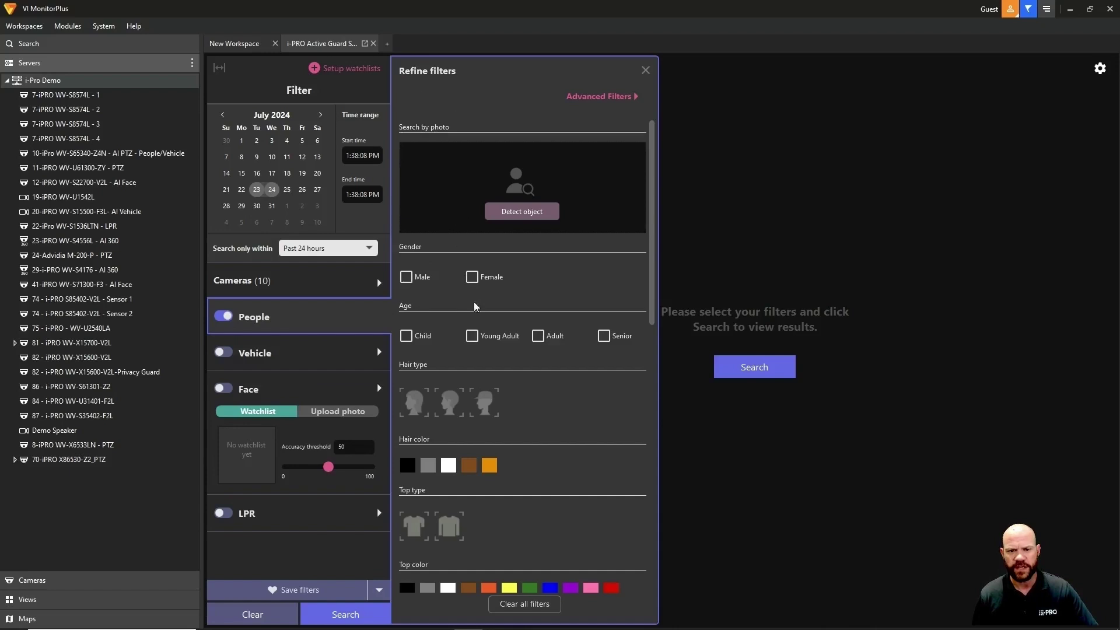
scroll(483, 415, down, 1)
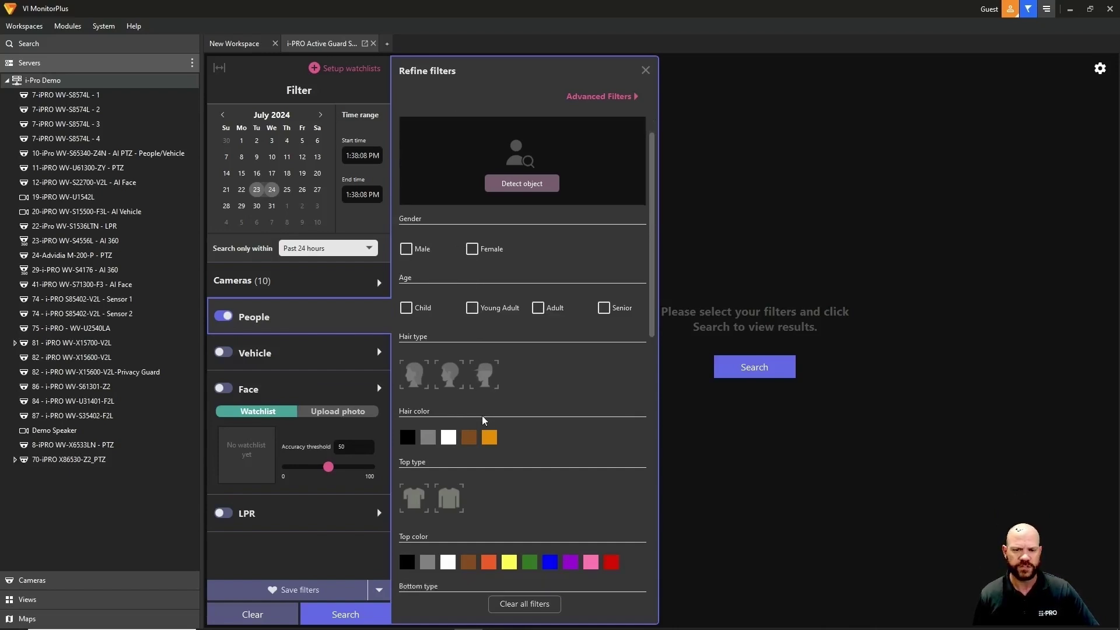
scroll(493, 432, down, 3)
scroll(493, 432, down, 3)
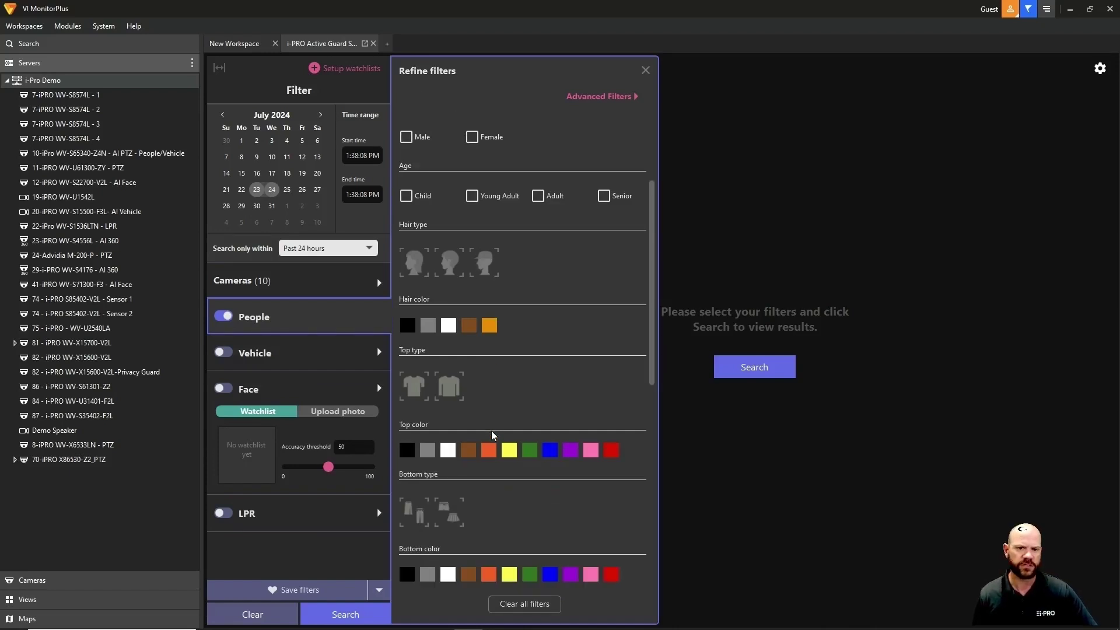
scroll(493, 435, down, 4)
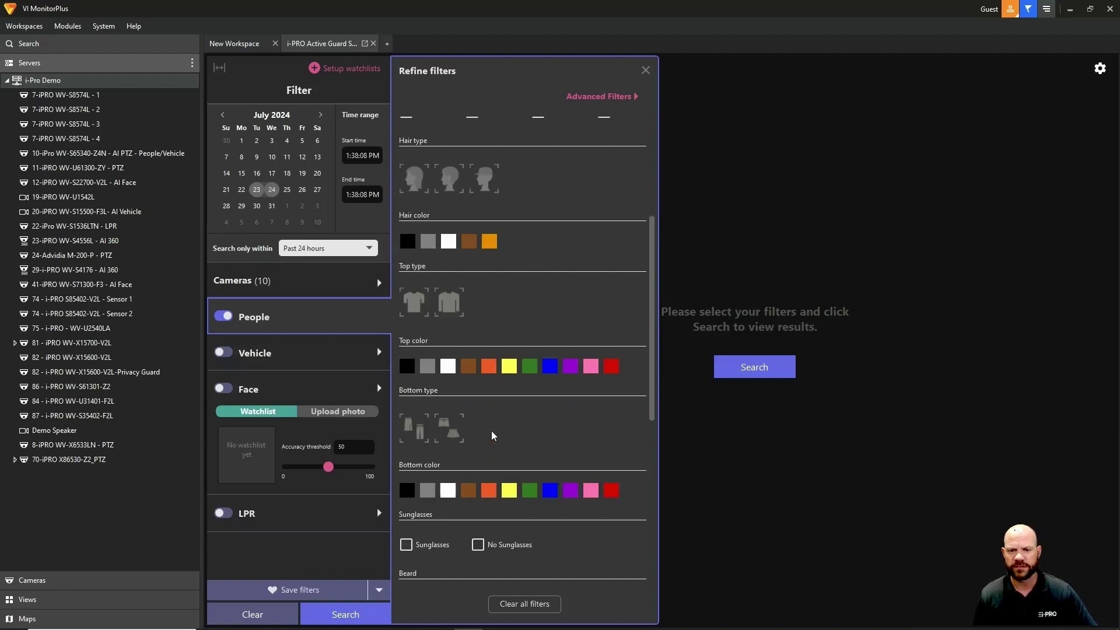
scroll(493, 435, down, 5)
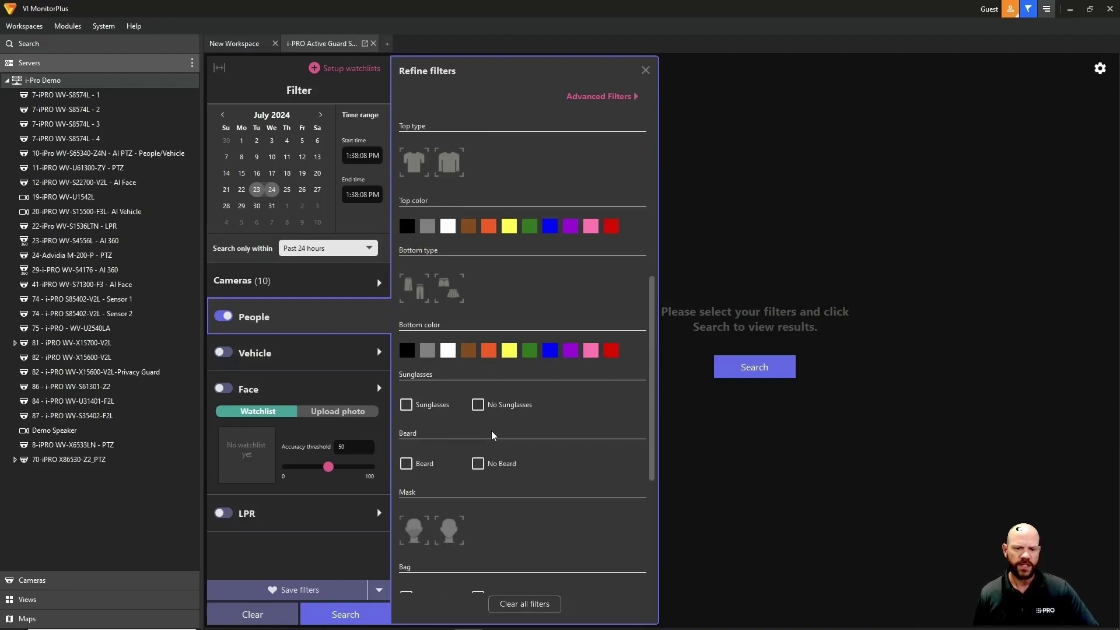
scroll(493, 440, down, 4)
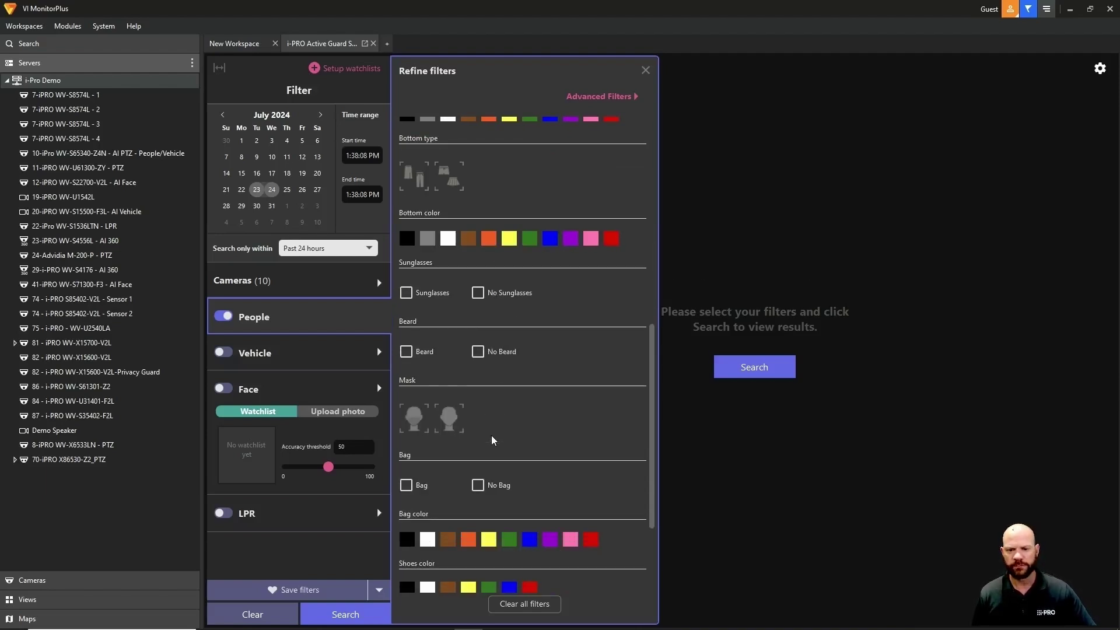
scroll(493, 441, down, 3)
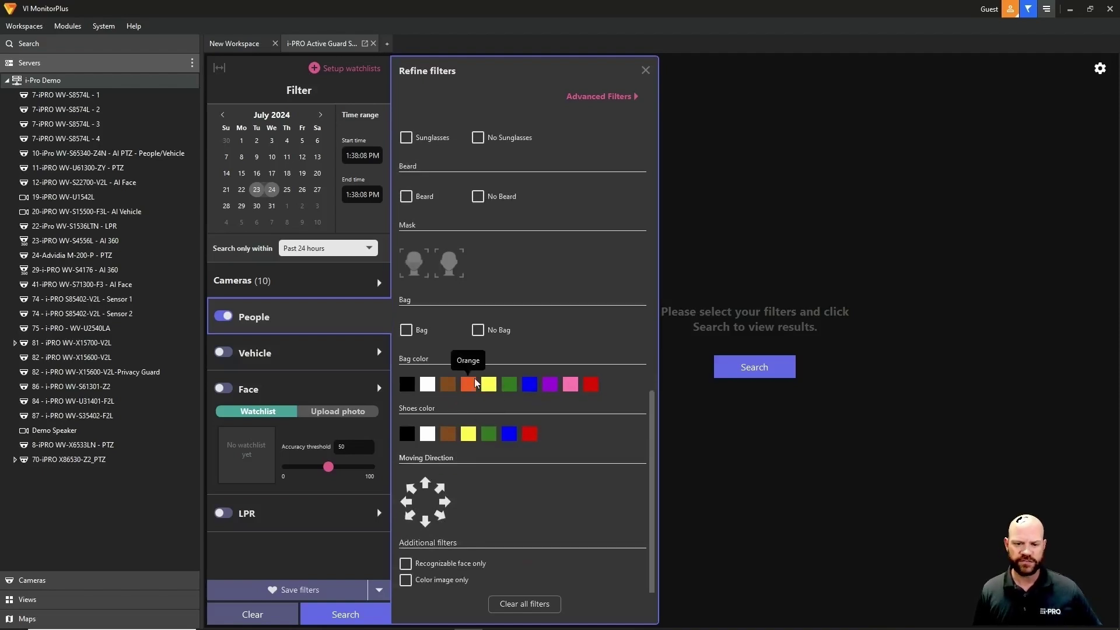
click(360, 616)
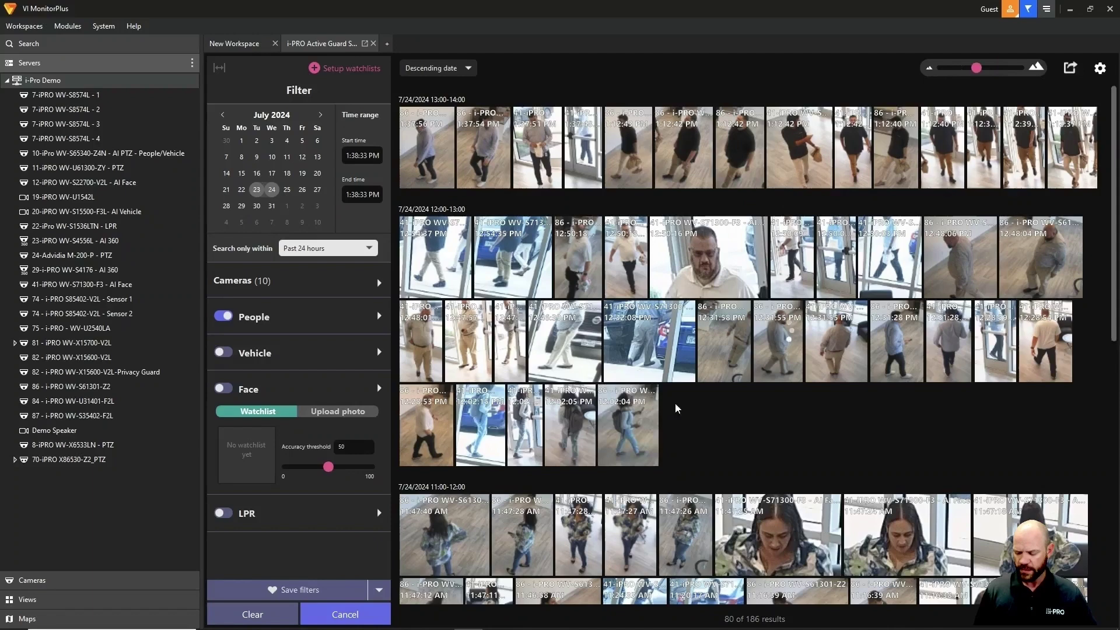
Refine the People filter to males wearing a short-sleeved black top and run the search.
click(379, 317)
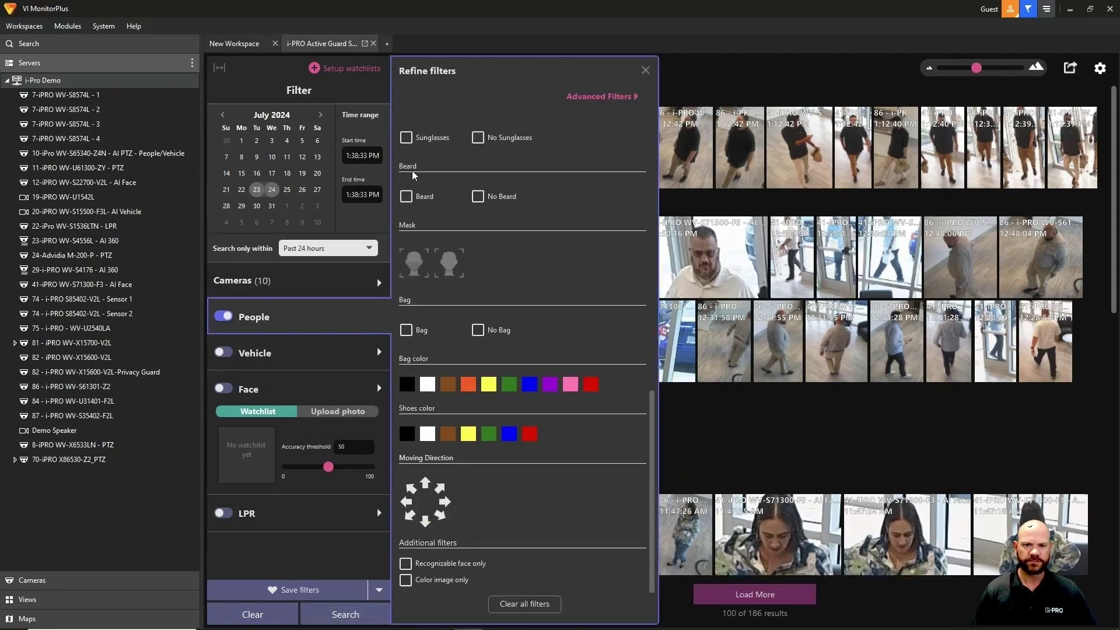
scroll(413, 239, up, 10)
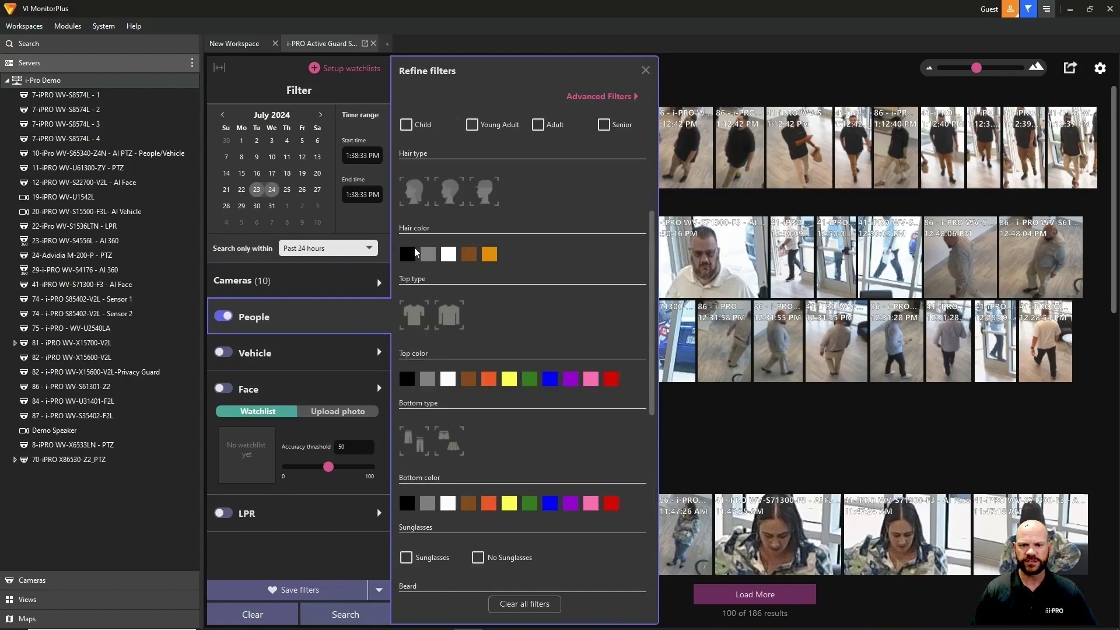
click(407, 277)
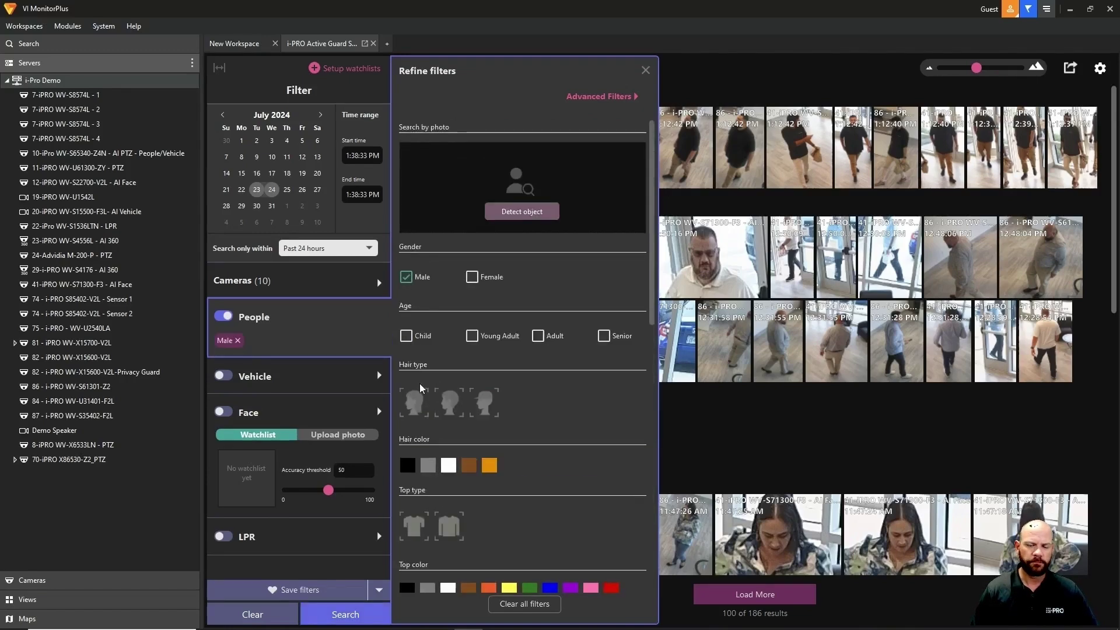
scroll(428, 437, down, 1)
scroll(428, 437, down, 1)
click(415, 470)
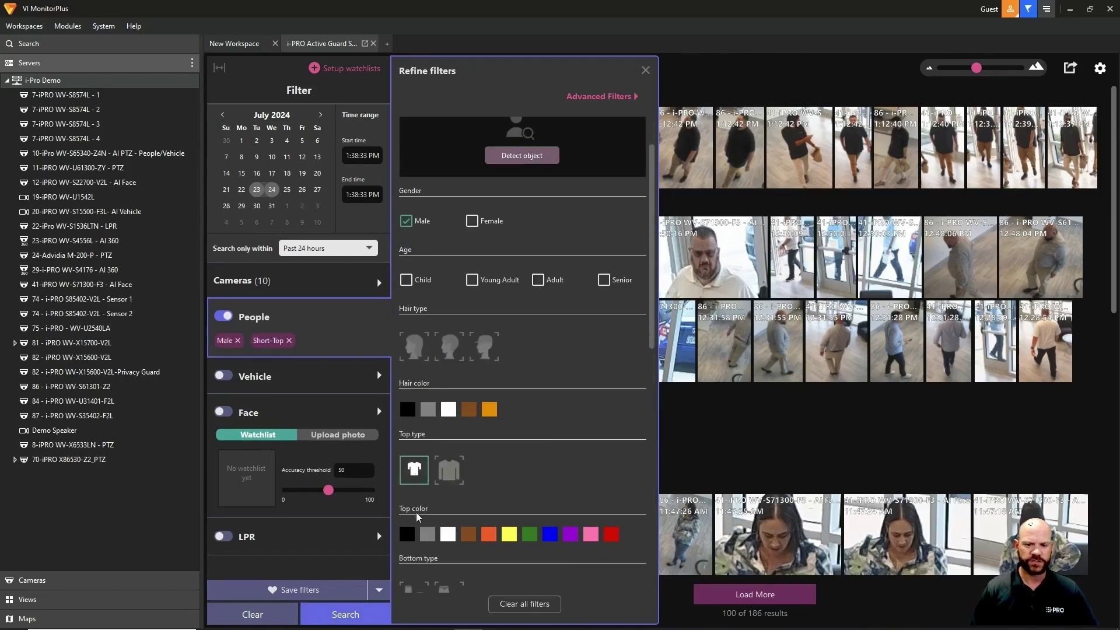
click(408, 533)
click(356, 615)
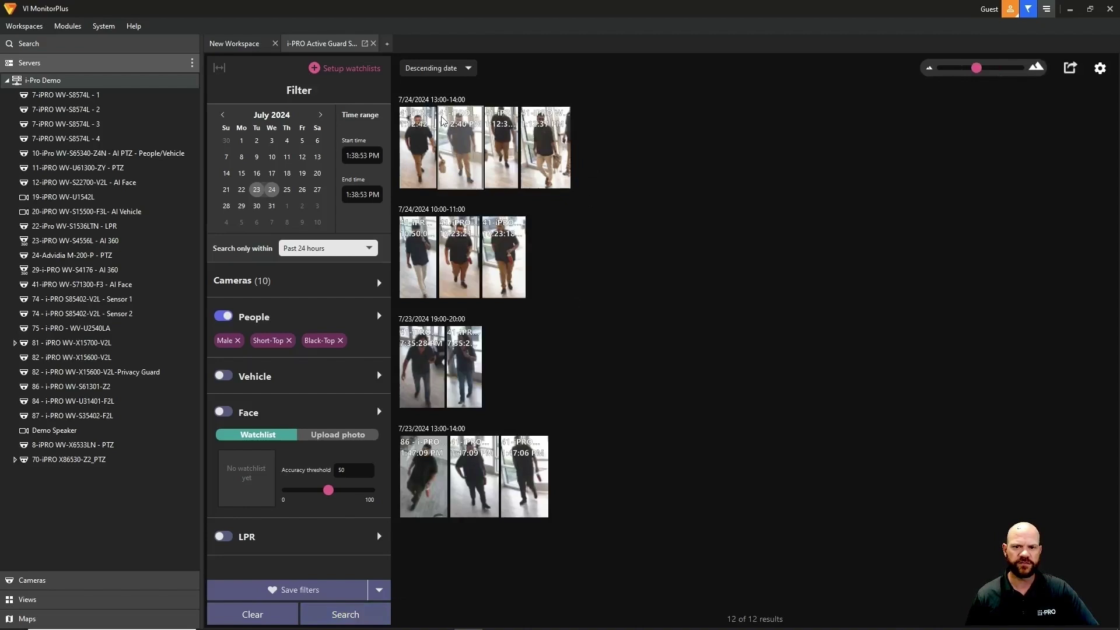
Open the 10:23:21 AM result from 7/24/2024, pause its playback and examine the person's detected attributes.
click(453, 255)
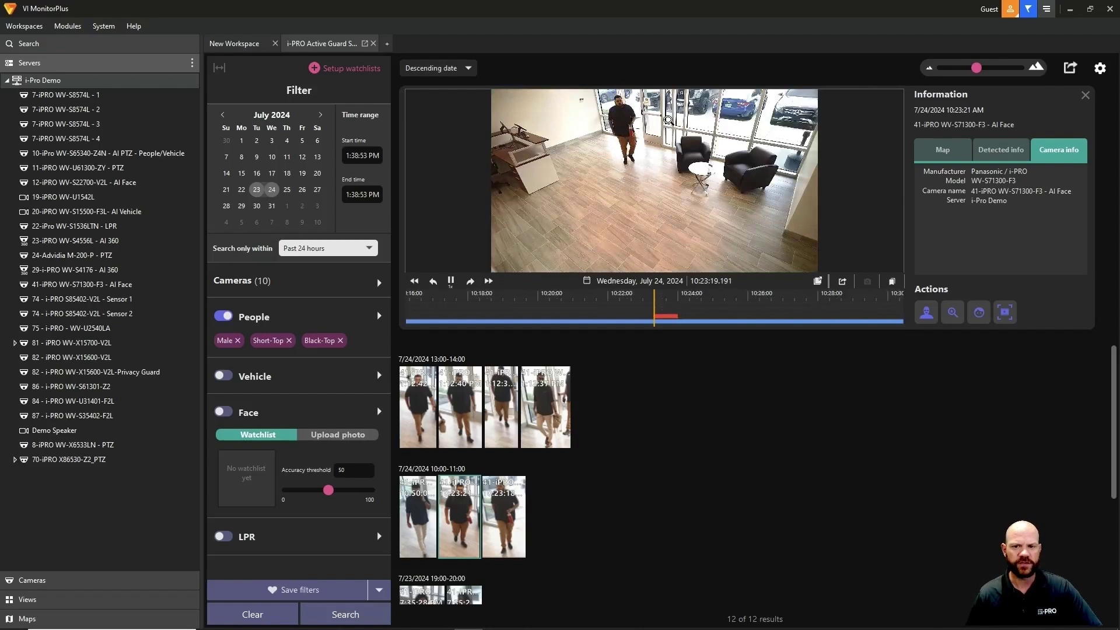
click(451, 282)
click(1004, 151)
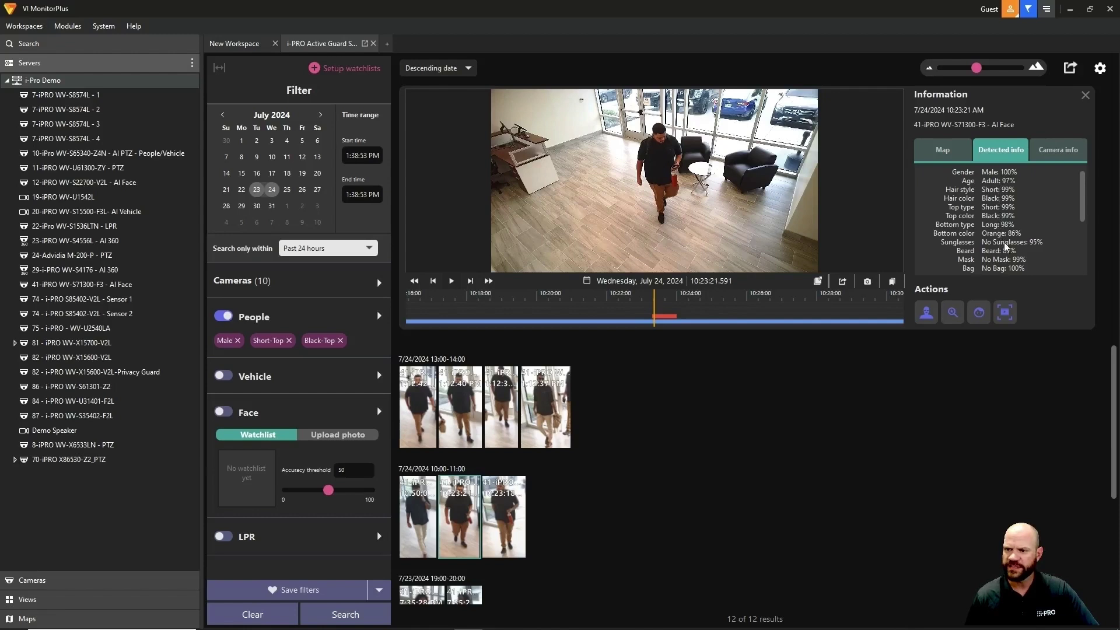
scroll(1008, 250, down, 1)
scroll(1007, 252, down, 2)
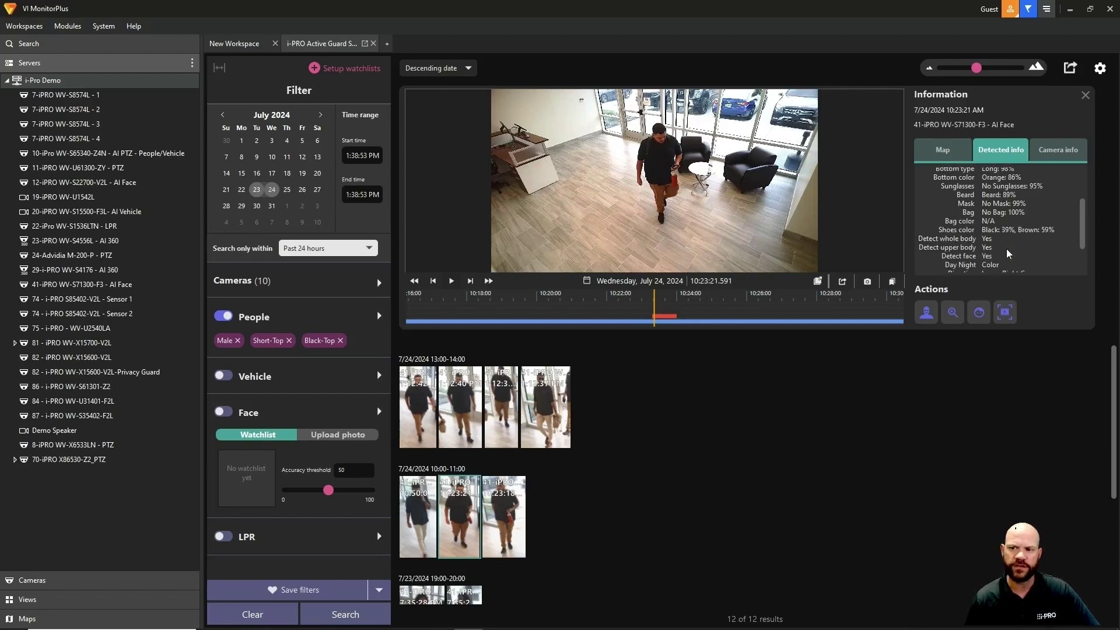
scroll(1027, 267, down, 1)
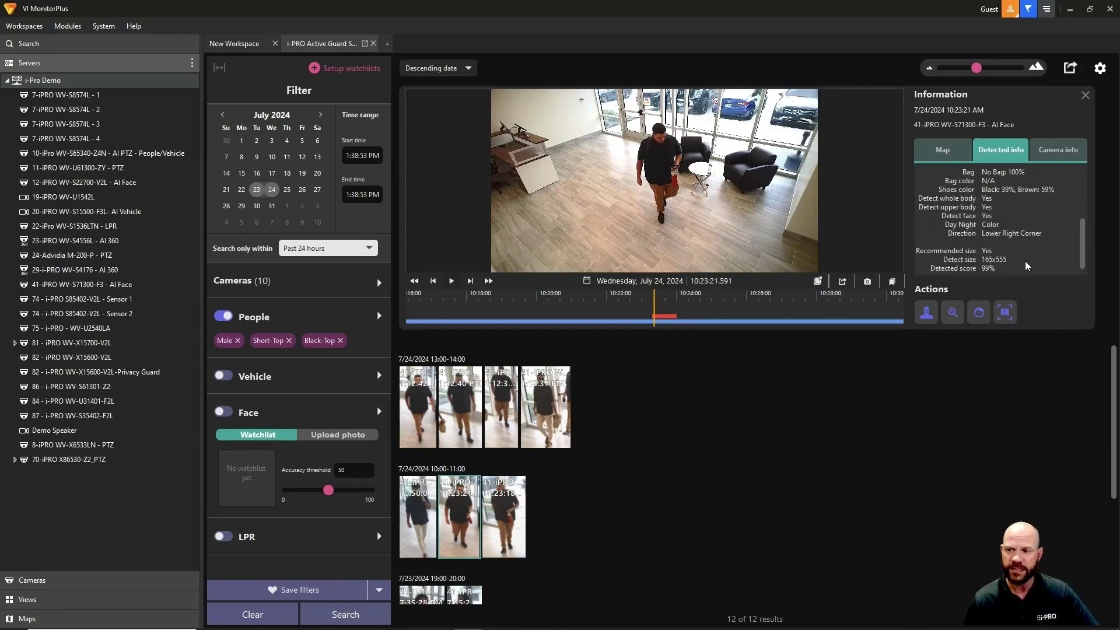
scroll(1039, 241, up, 1)
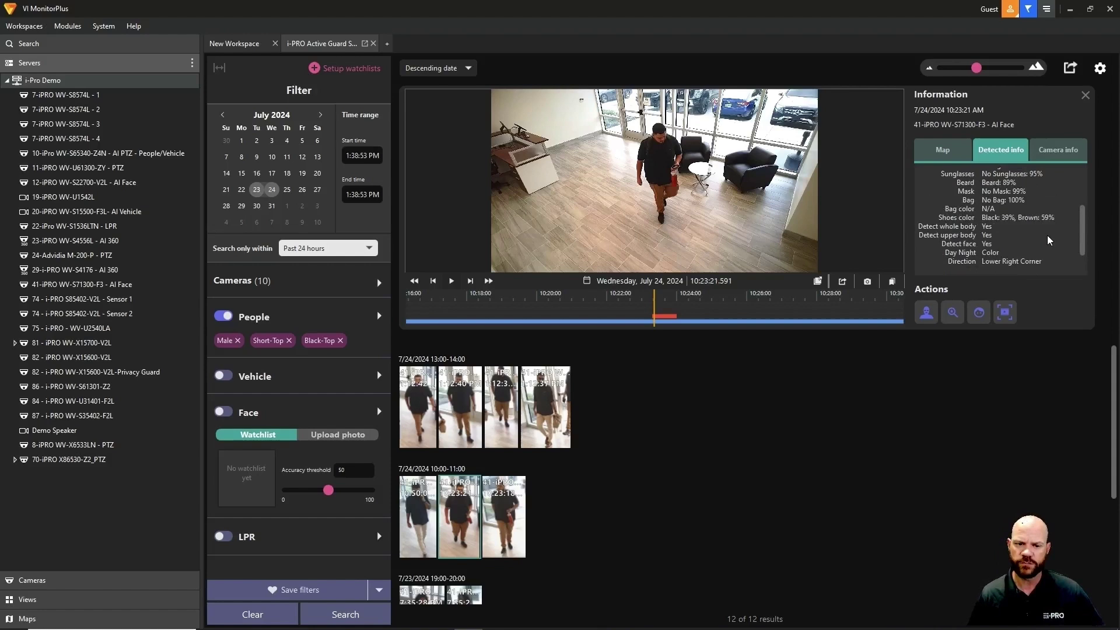
scroll(1049, 241, up, 3)
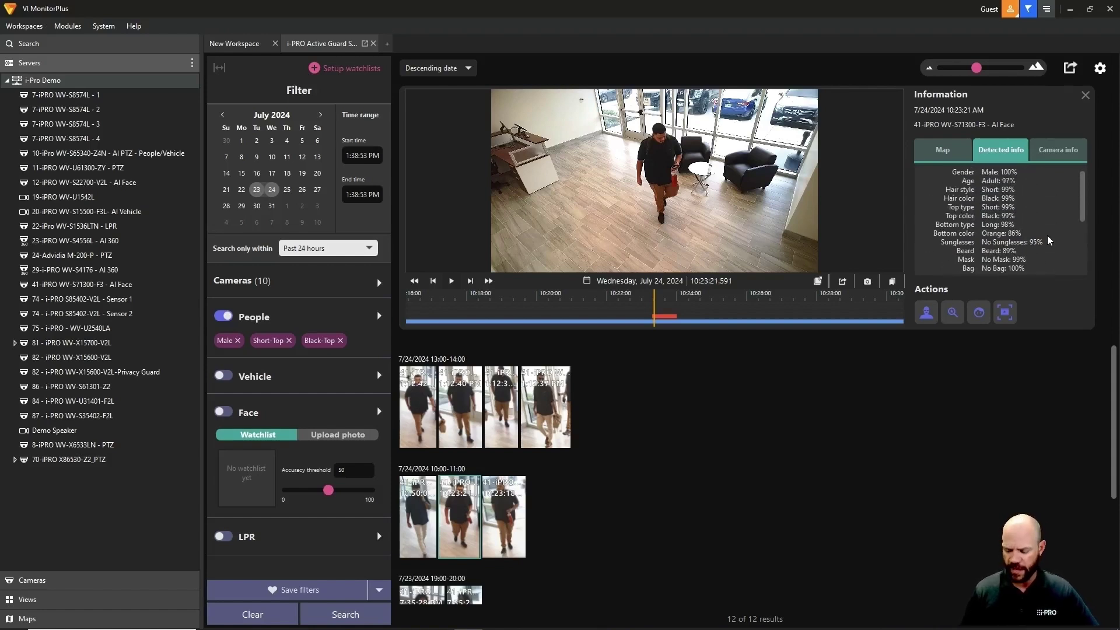
View the camera info and map location for the opened result, and close its details.
click(1058, 152)
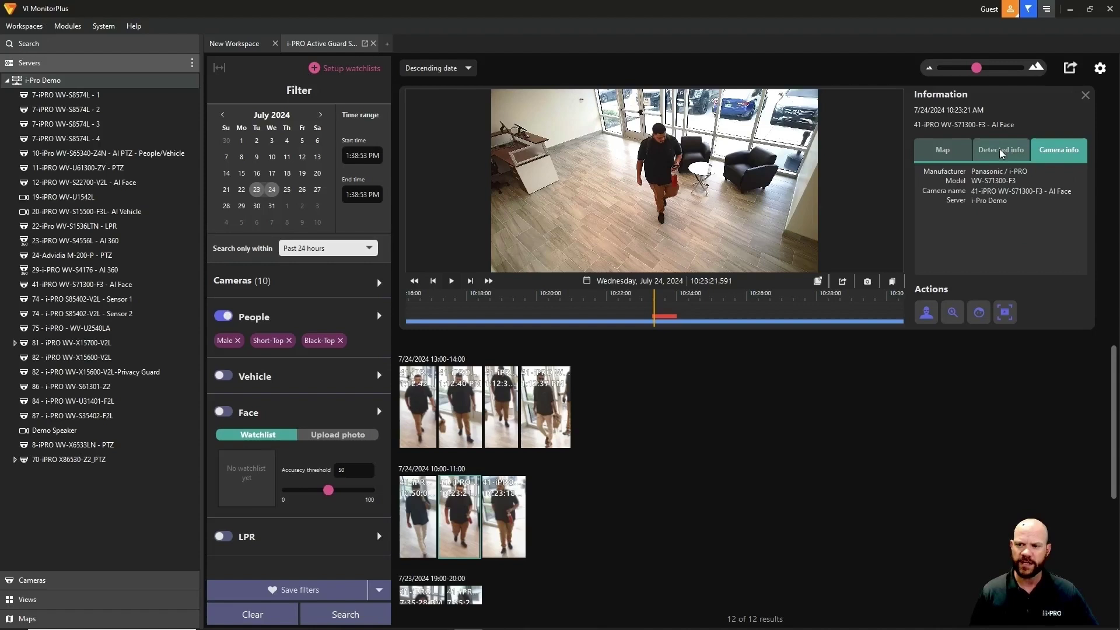
click(949, 151)
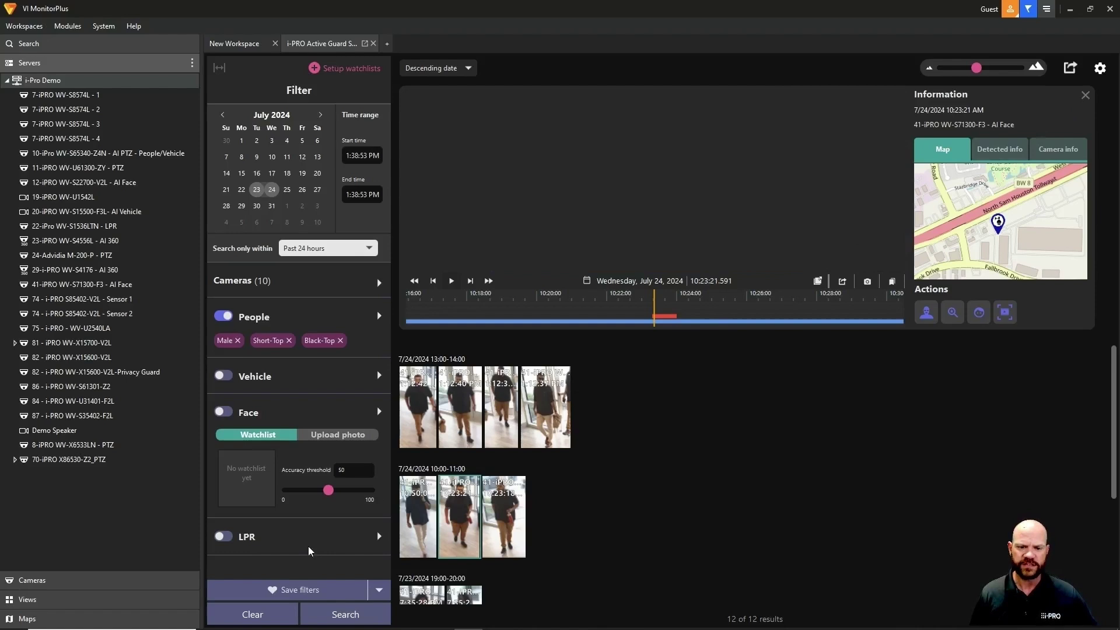
click(1085, 95)
Clear the people filters, enable the Vehicle filter without attributes, and browse the vehicle search results for the past 24 hours.
click(259, 617)
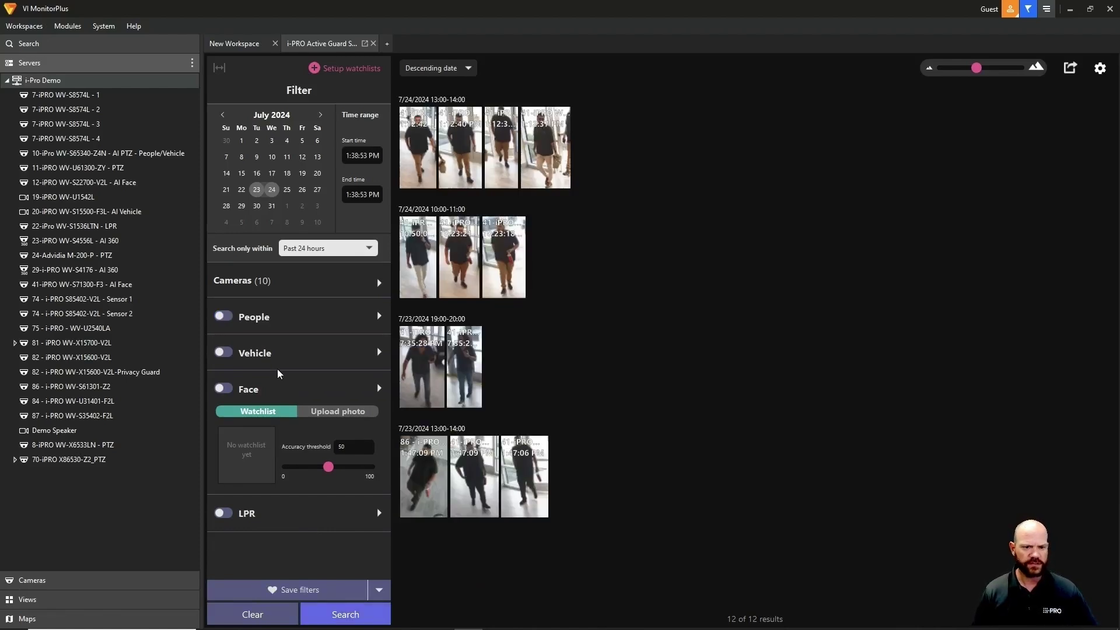
click(379, 353)
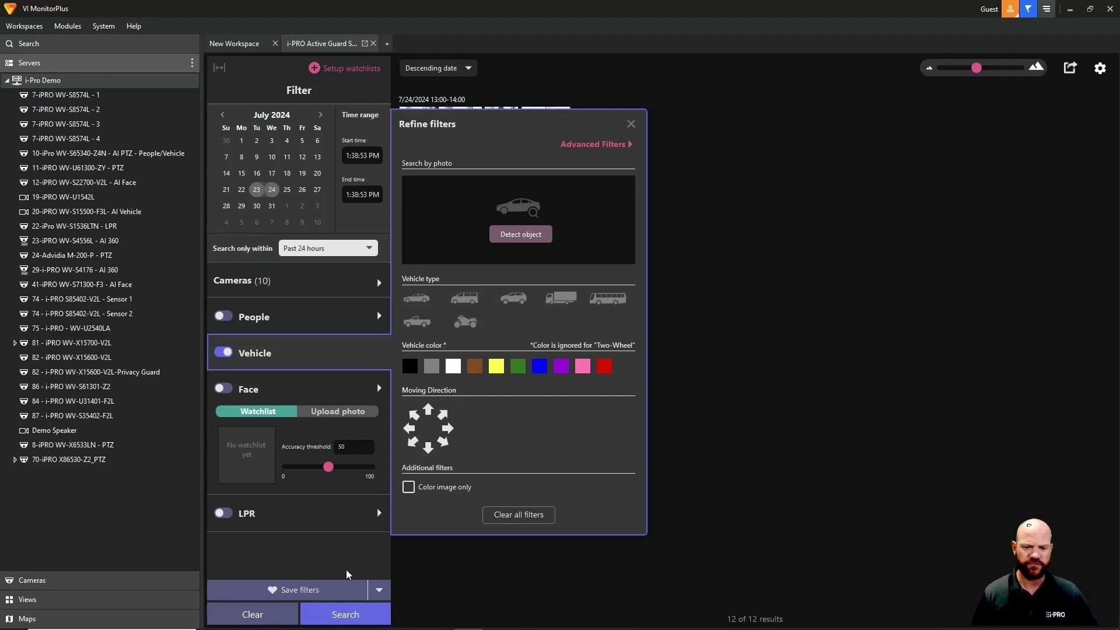
click(343, 615)
click(342, 616)
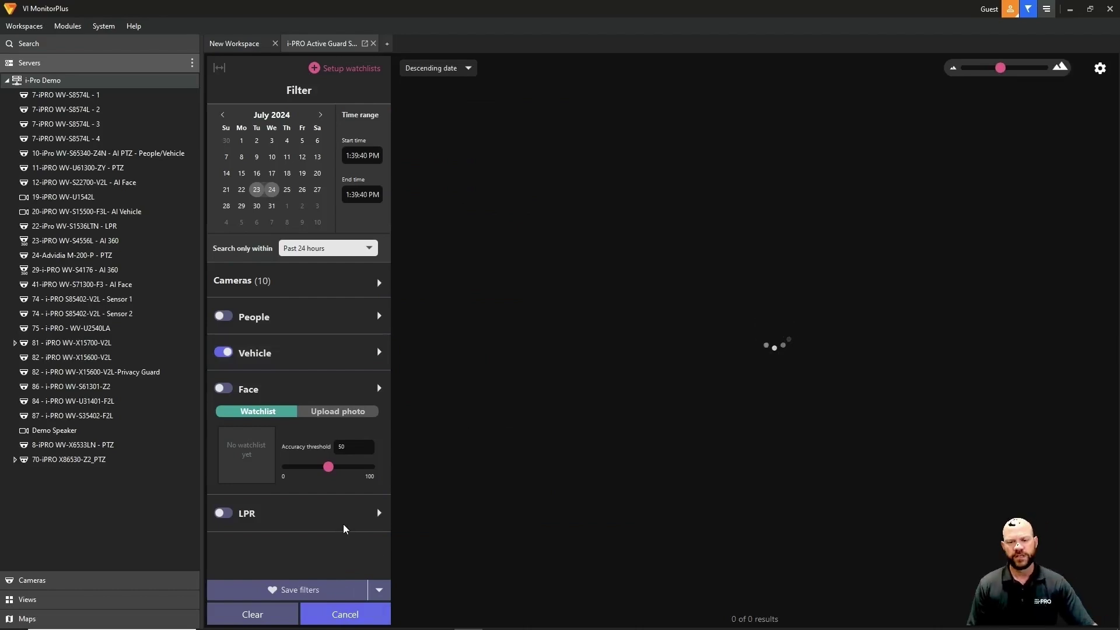
scroll(797, 376, down, 3)
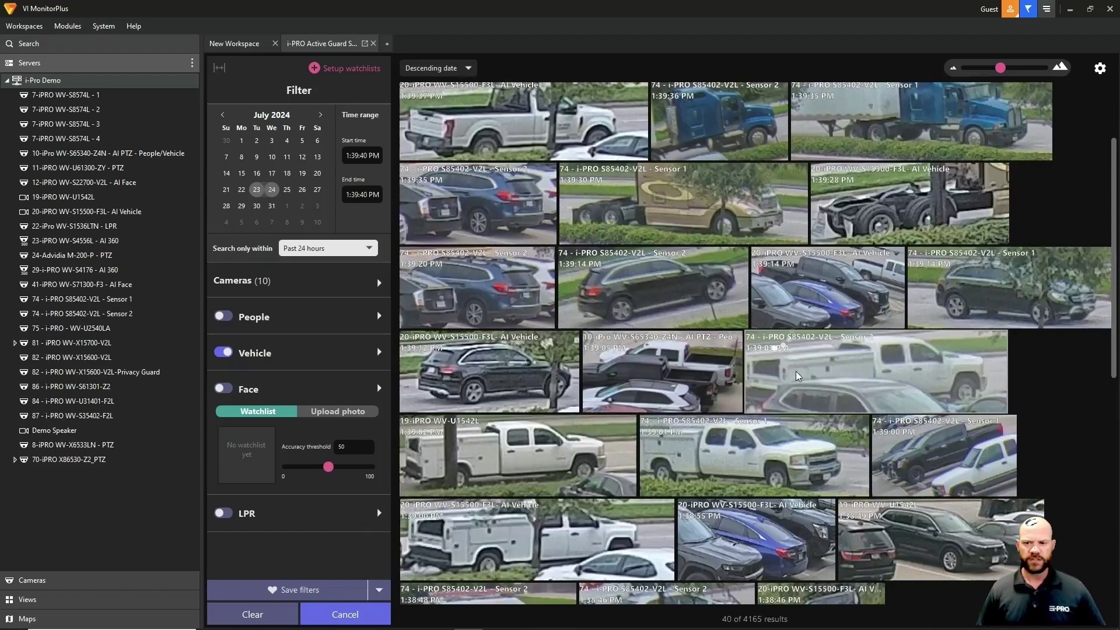
scroll(797, 375, down, 10)
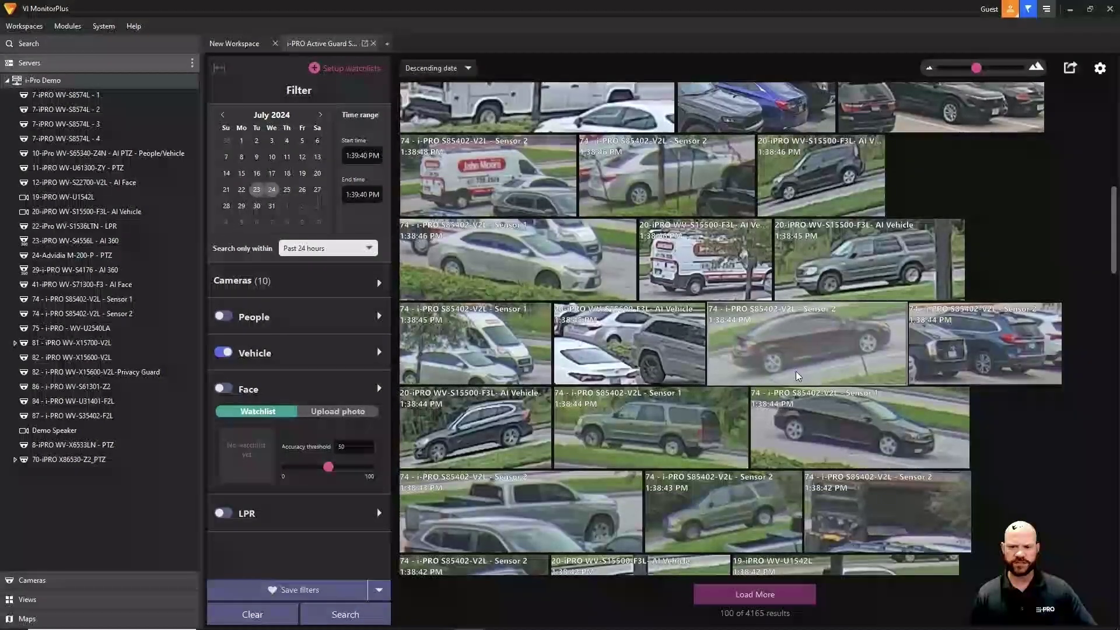
scroll(797, 376, down, 10)
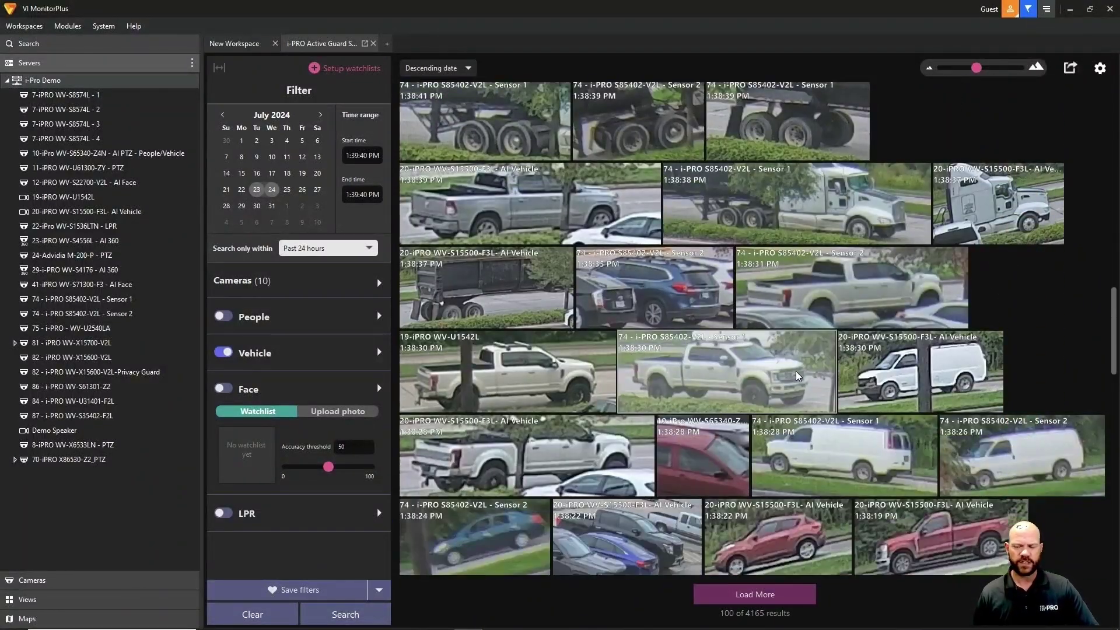
scroll(797, 375, down, 5)
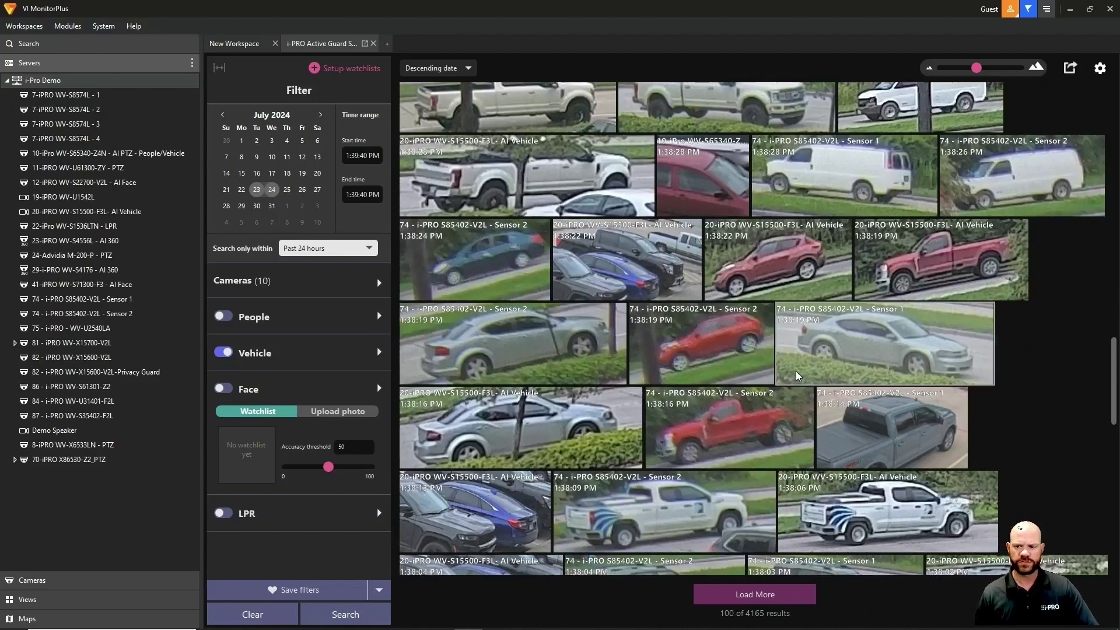
scroll(797, 375, down, 10)
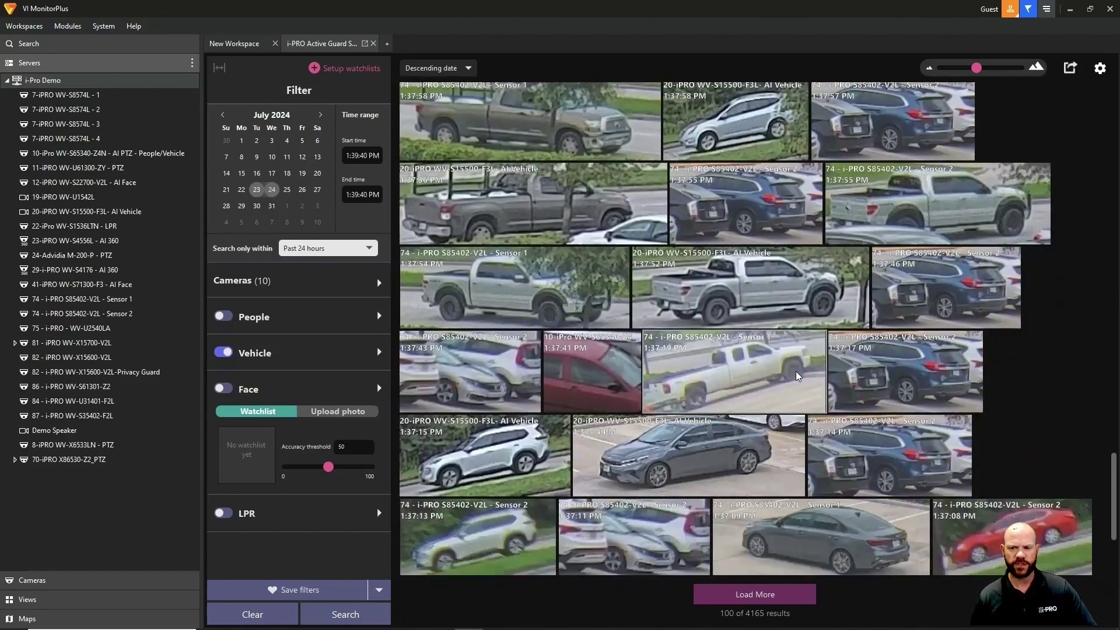
scroll(797, 375, down, 2)
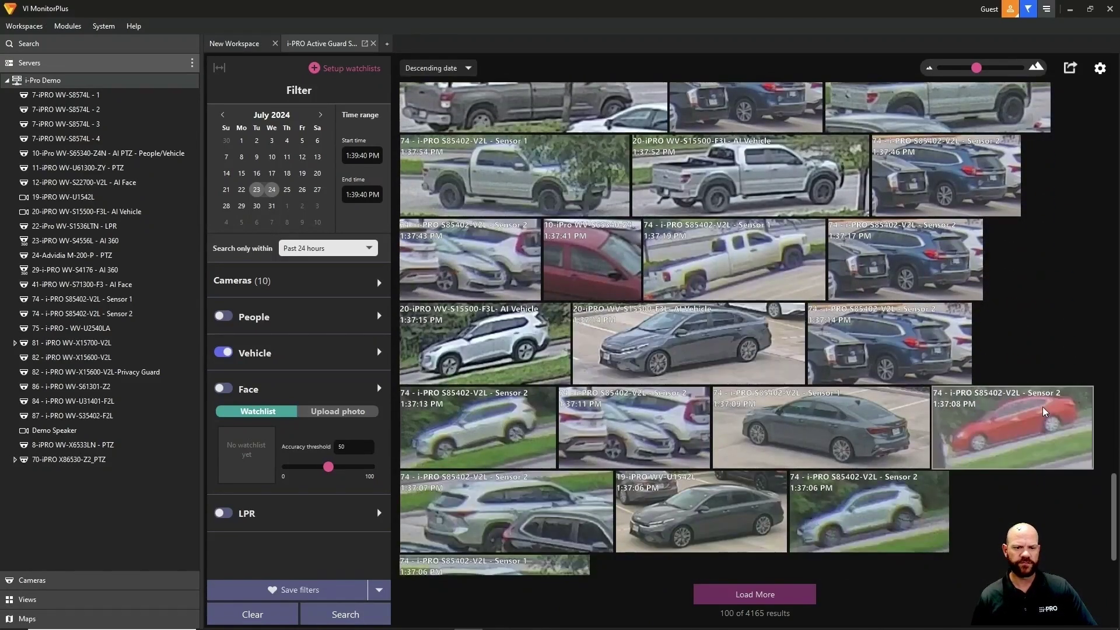
Refine the Vehicle filter to red sedans and run the search.
click(377, 353)
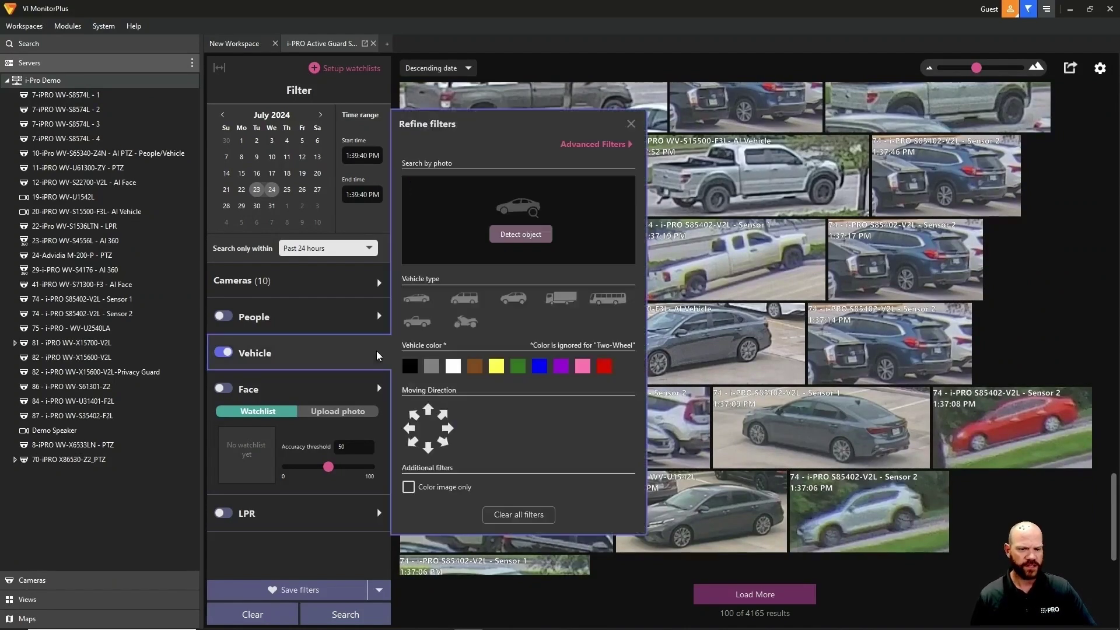
click(416, 298)
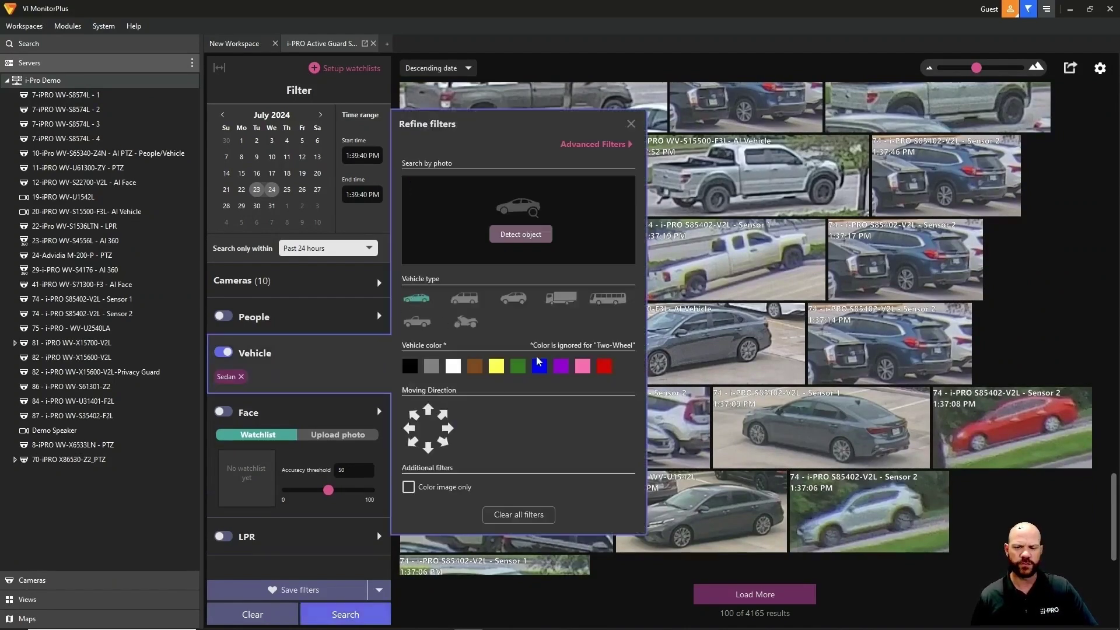
click(605, 367)
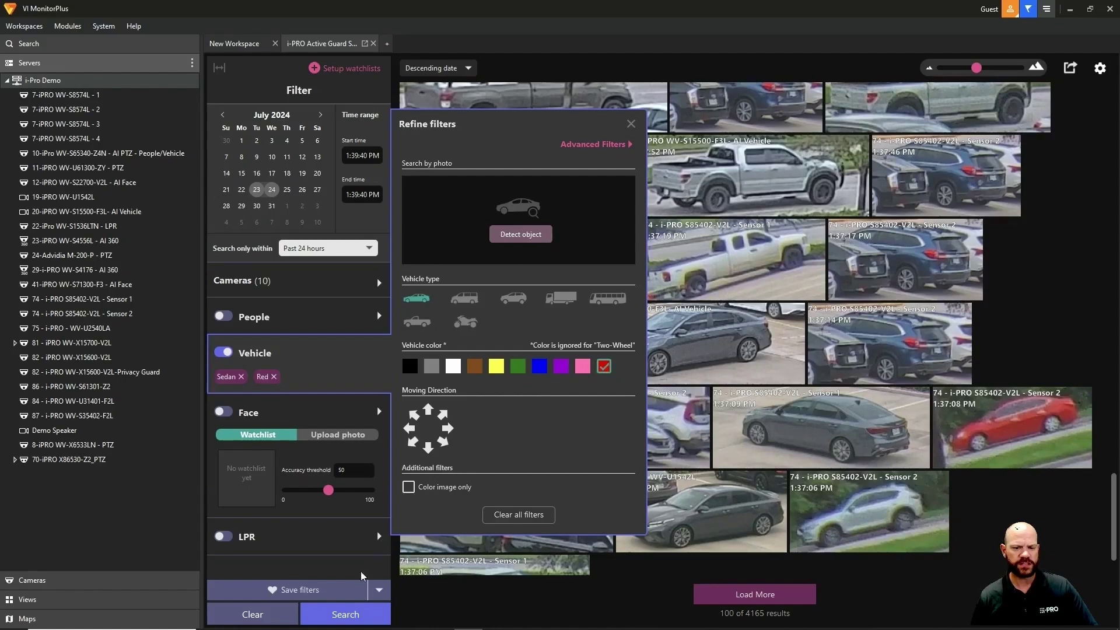
click(337, 616)
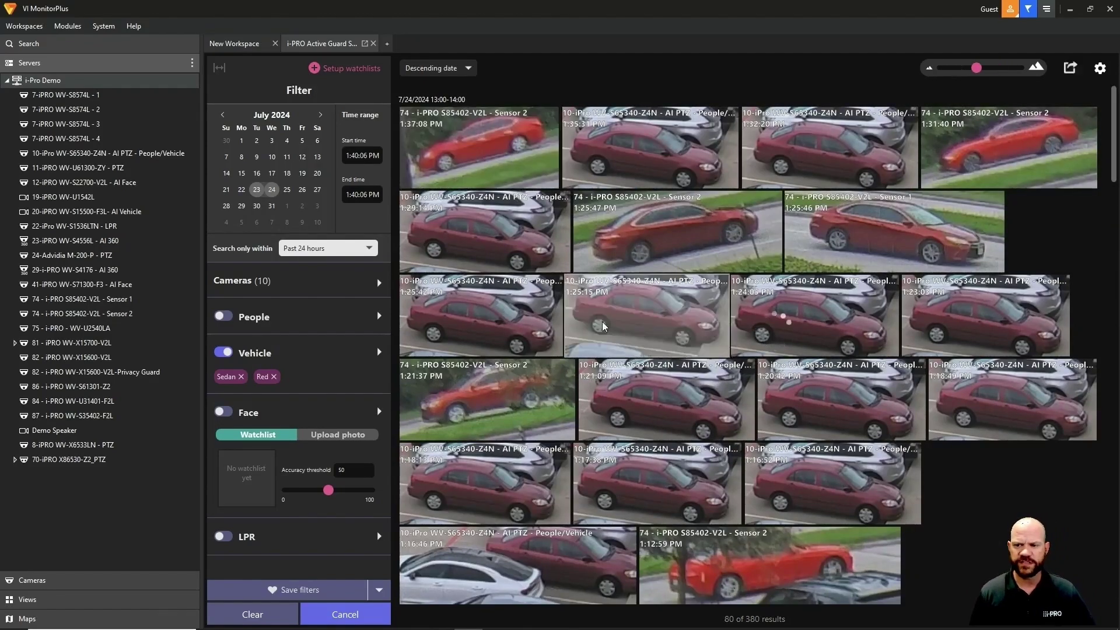
Open the 1:37:08 PM red sedan result, pause it, step back to the earlier frame and zoom in on the car.
click(494, 144)
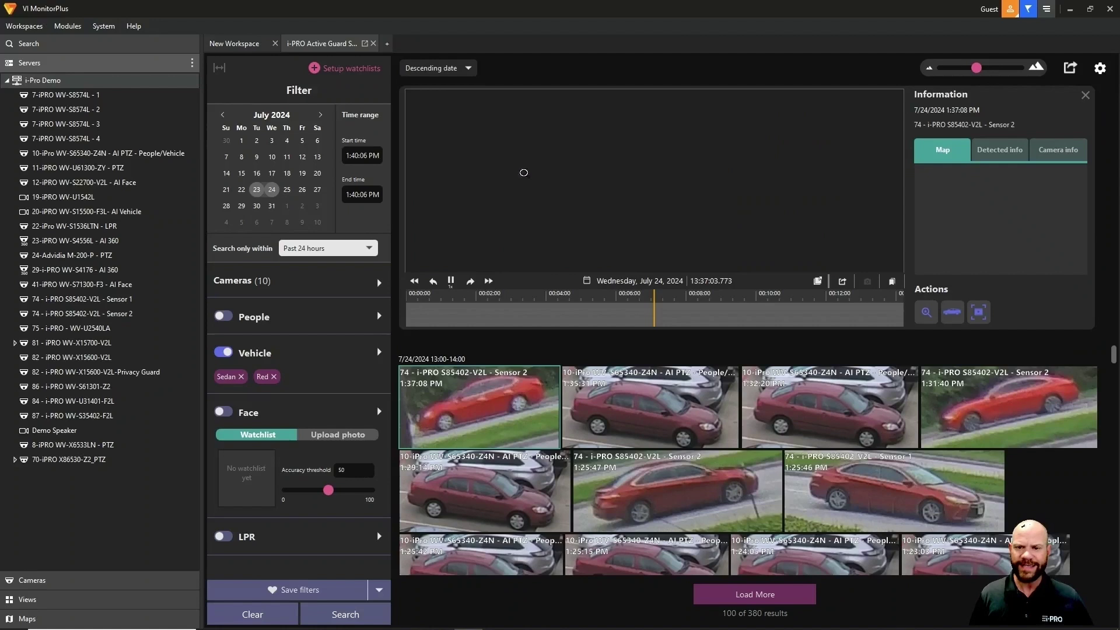
click(451, 281)
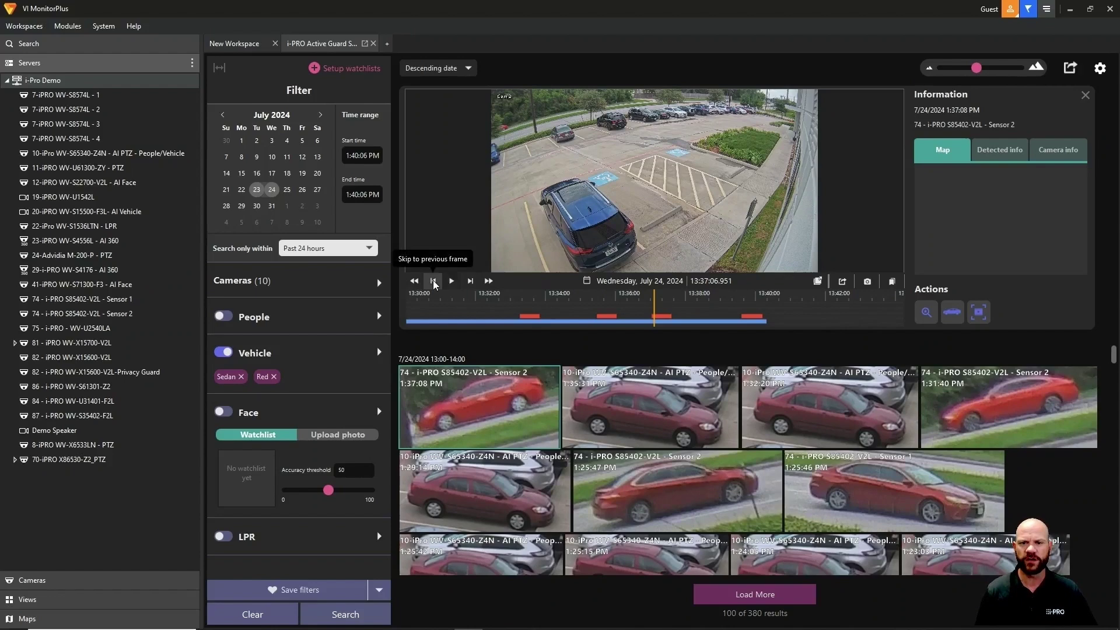
click(433, 283)
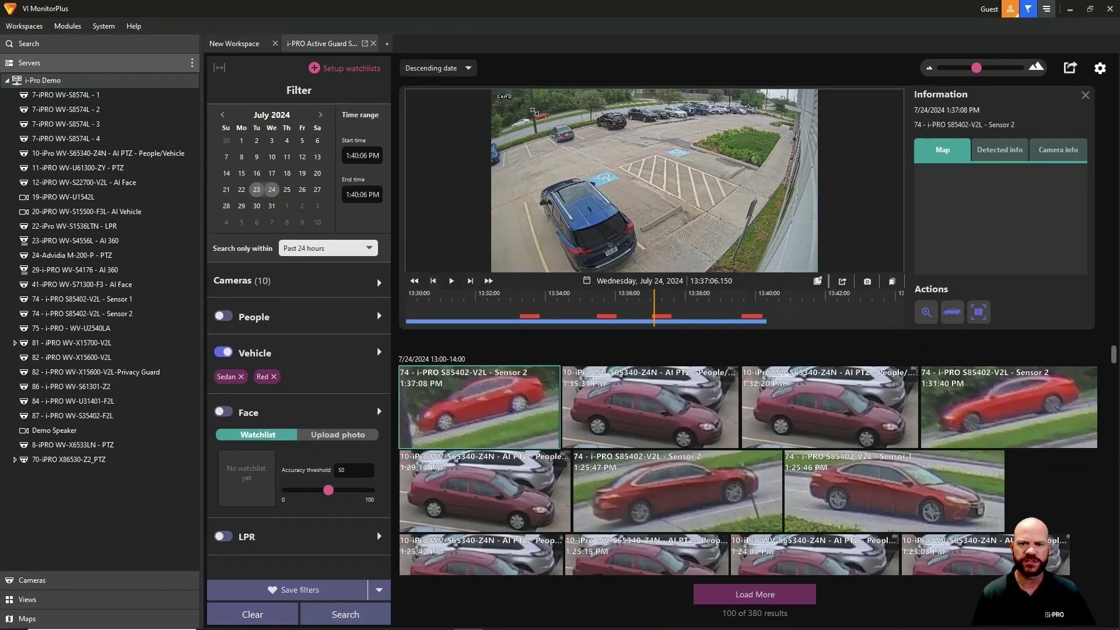
click(575, 153)
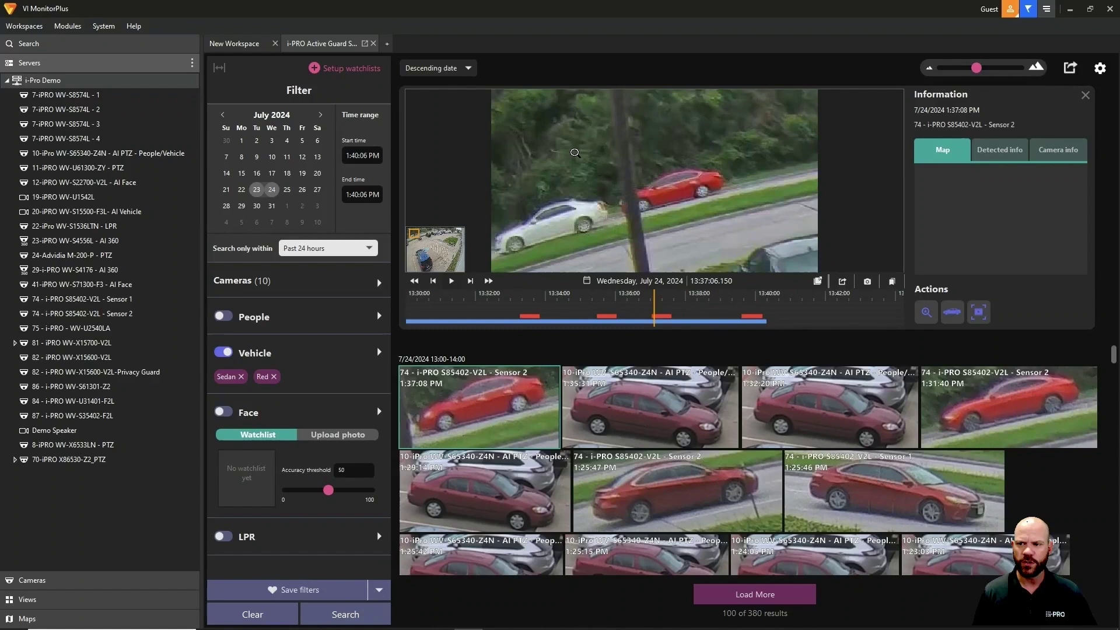
View the red sedan result's detected info, camera info and map.
click(1004, 150)
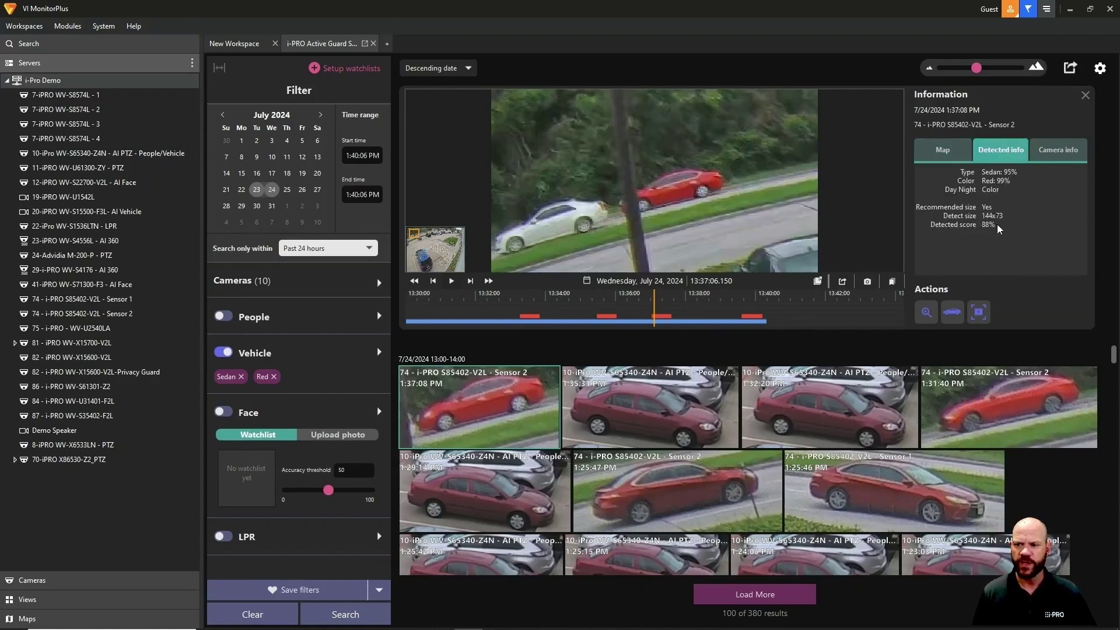
click(1060, 151)
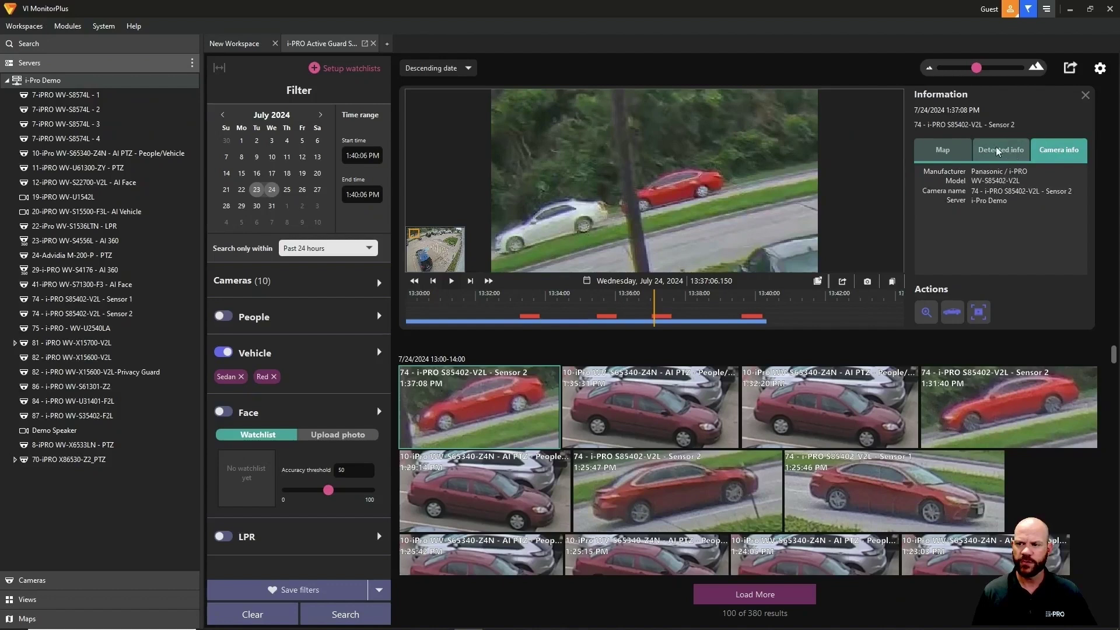
click(953, 153)
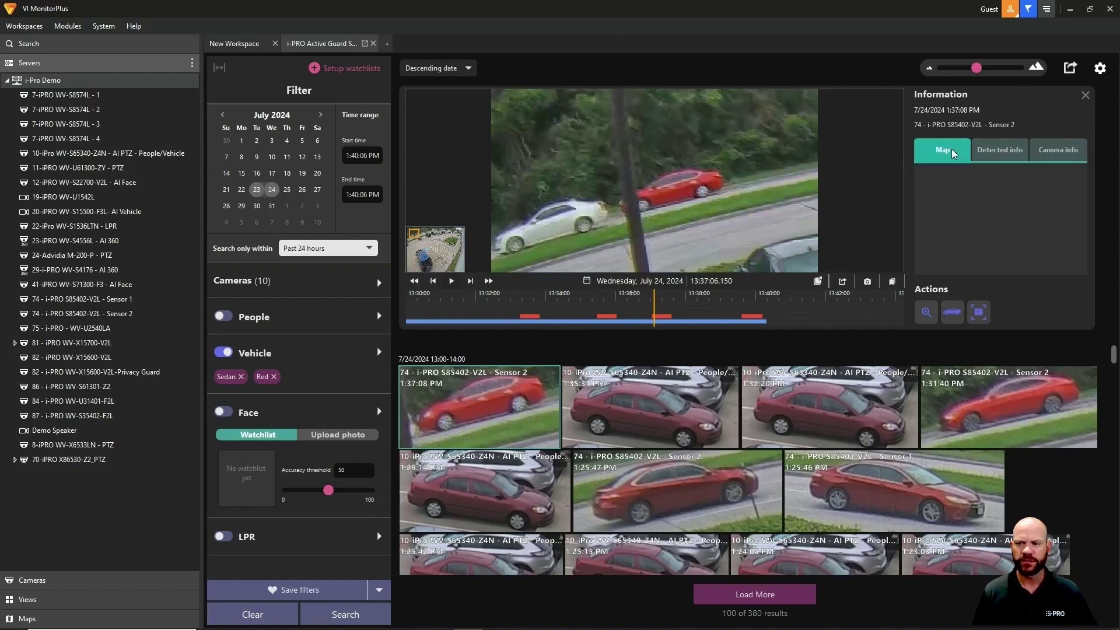
Clear the vehicle filters and run a Face search for a watchlist person looked up by first name.
click(268, 617)
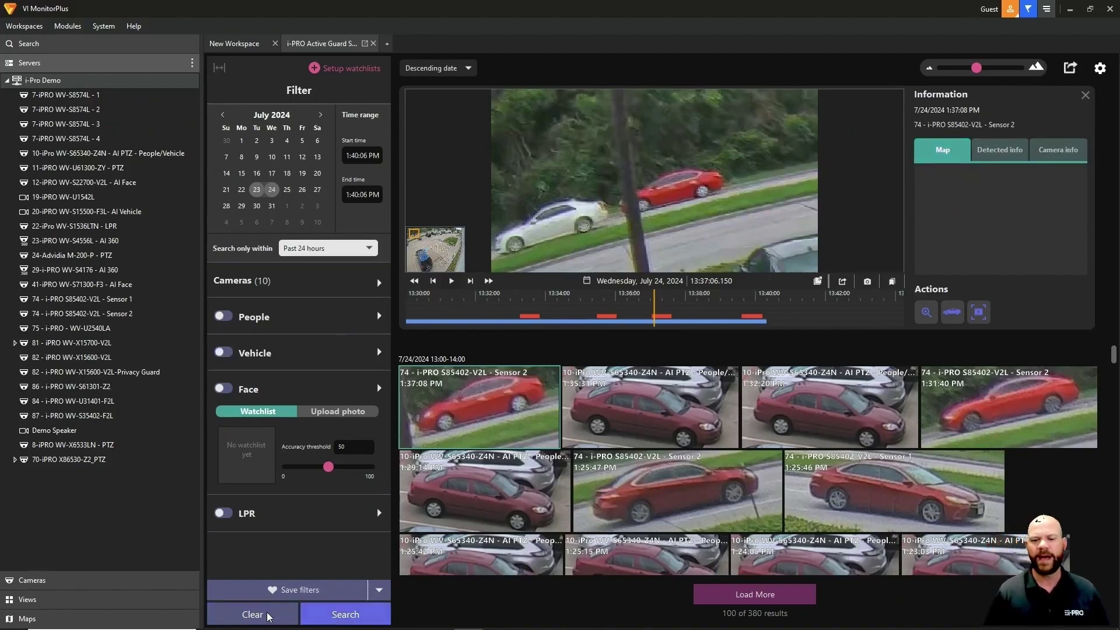
click(380, 390)
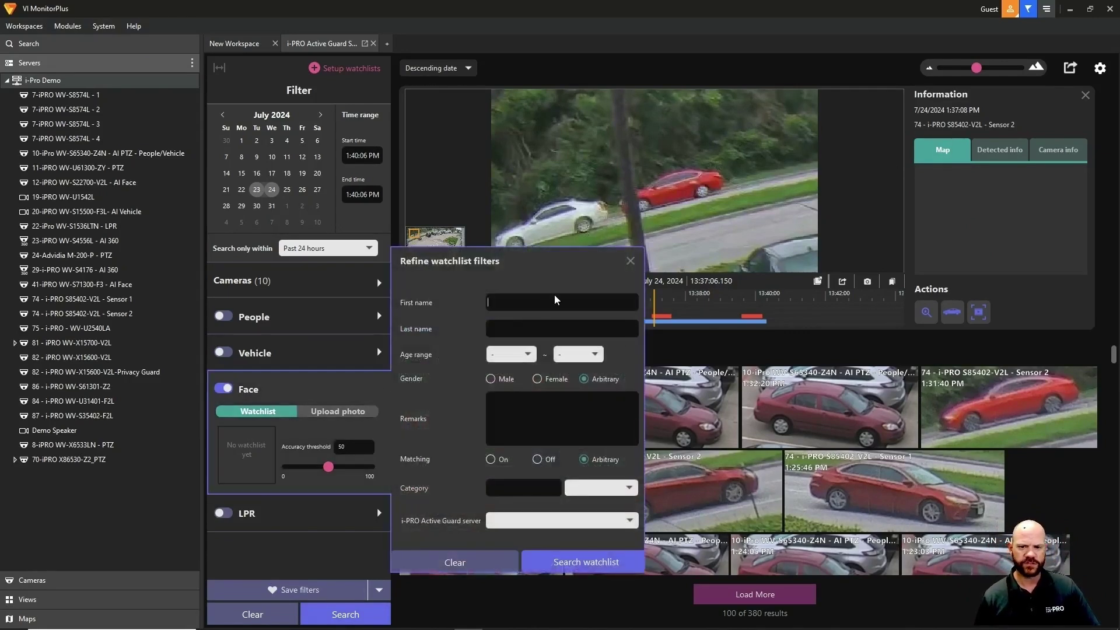
click(557, 309)
text(Adam)
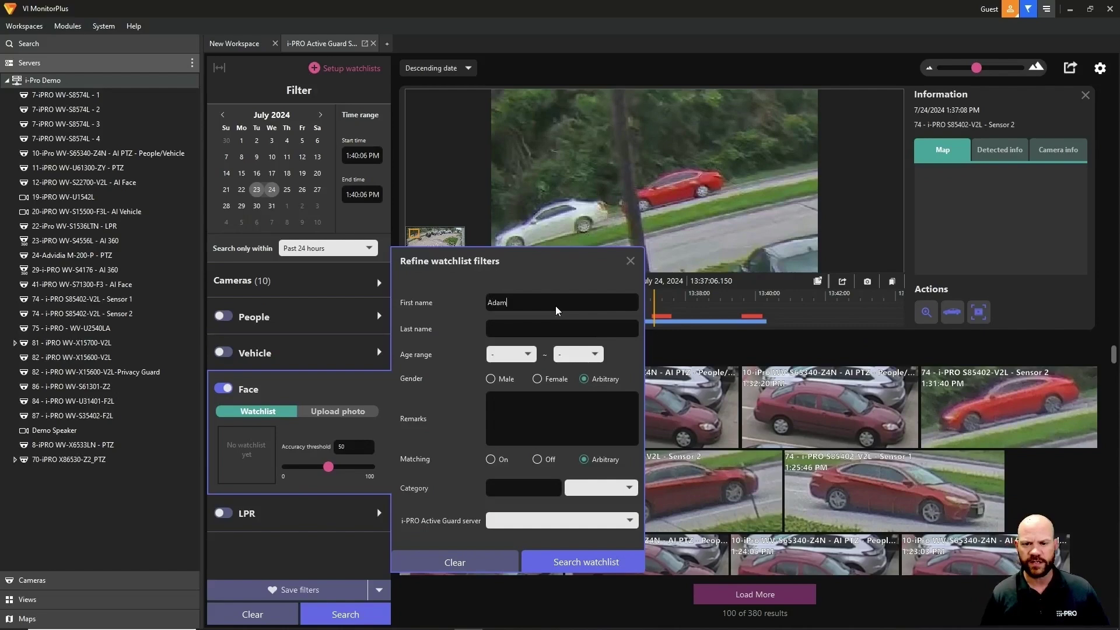
click(587, 566)
click(710, 343)
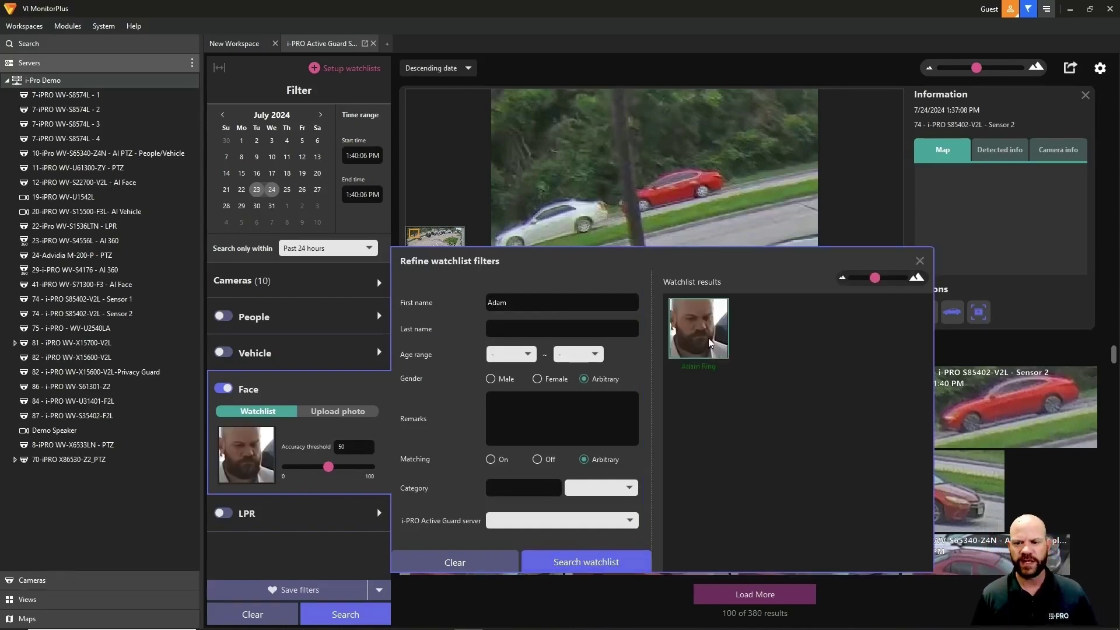
click(339, 617)
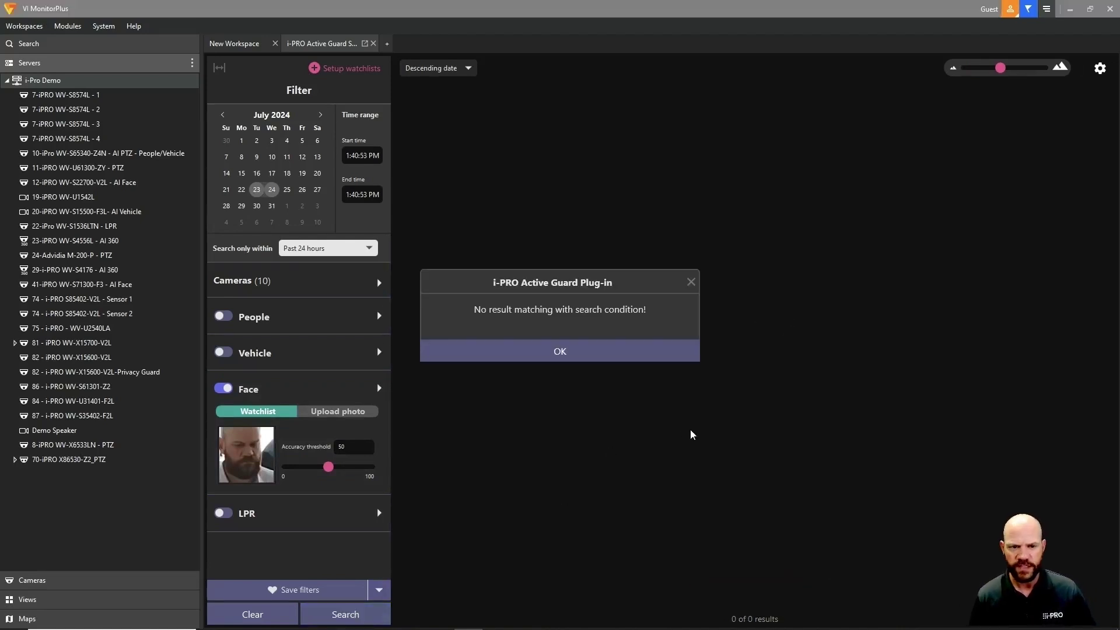
click(691, 282)
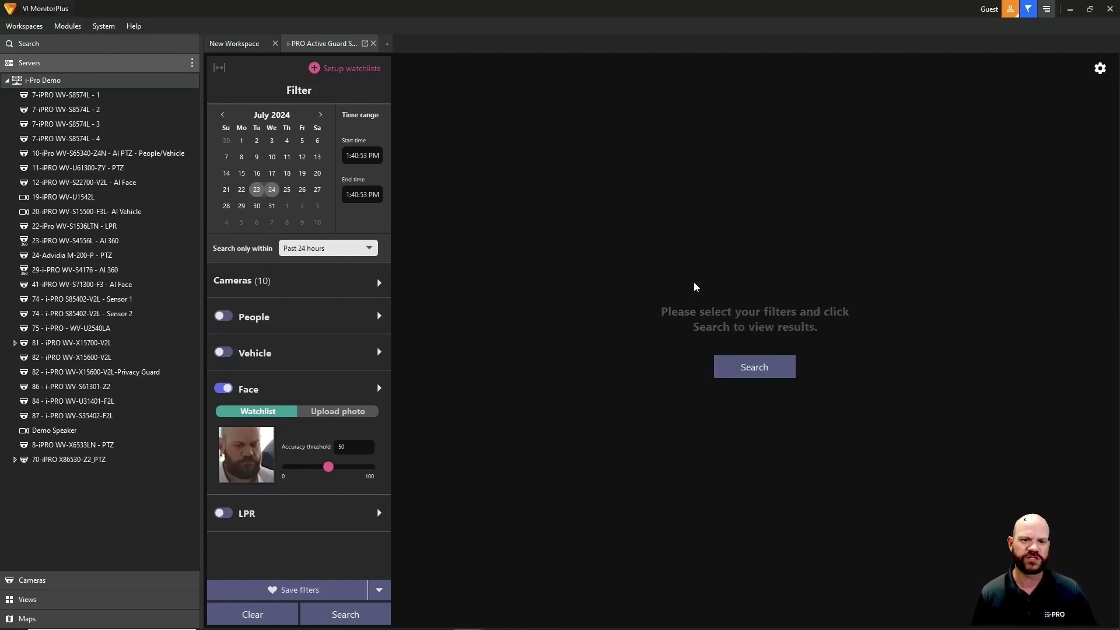
Search for the watchlist face on July 21 to 22, 2024, and repeat the search with the accuracy threshold set to 20.
click(226, 190)
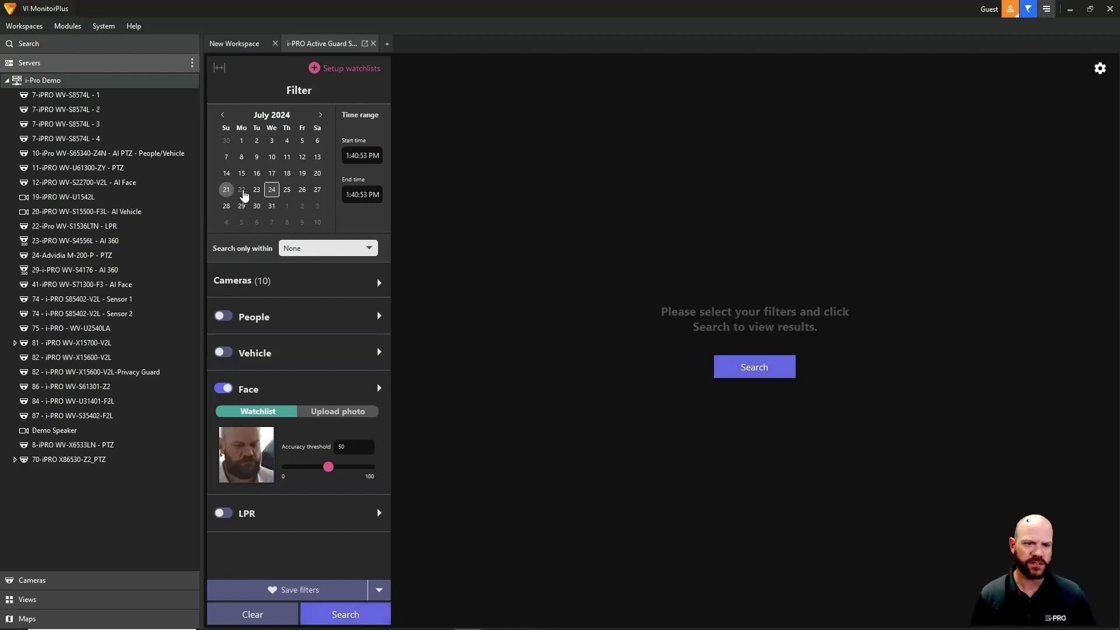
click(241, 189)
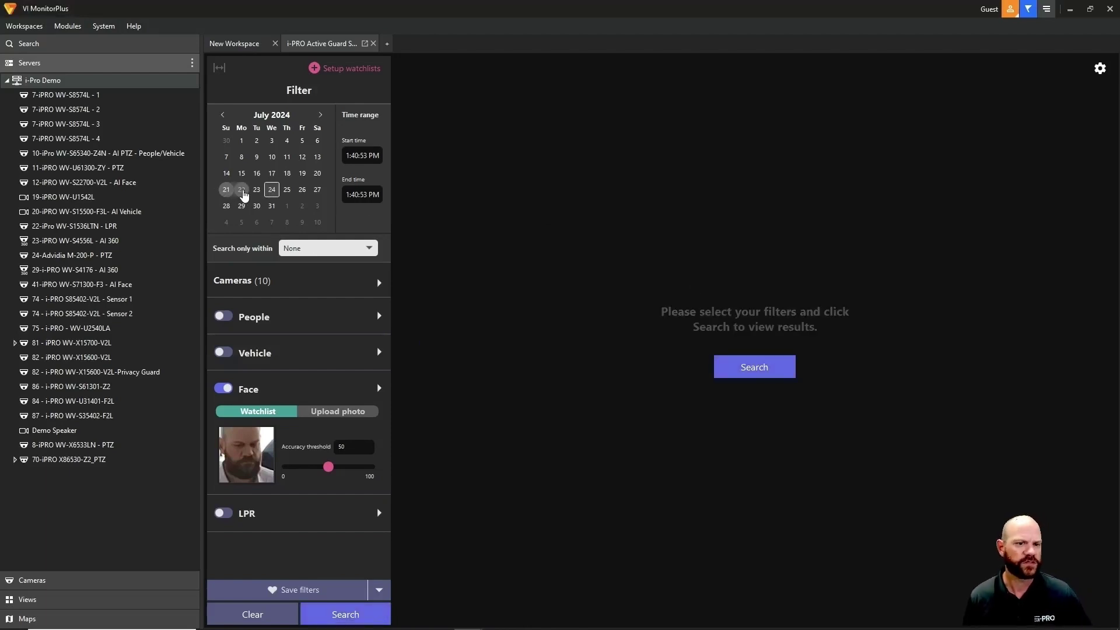
click(343, 618)
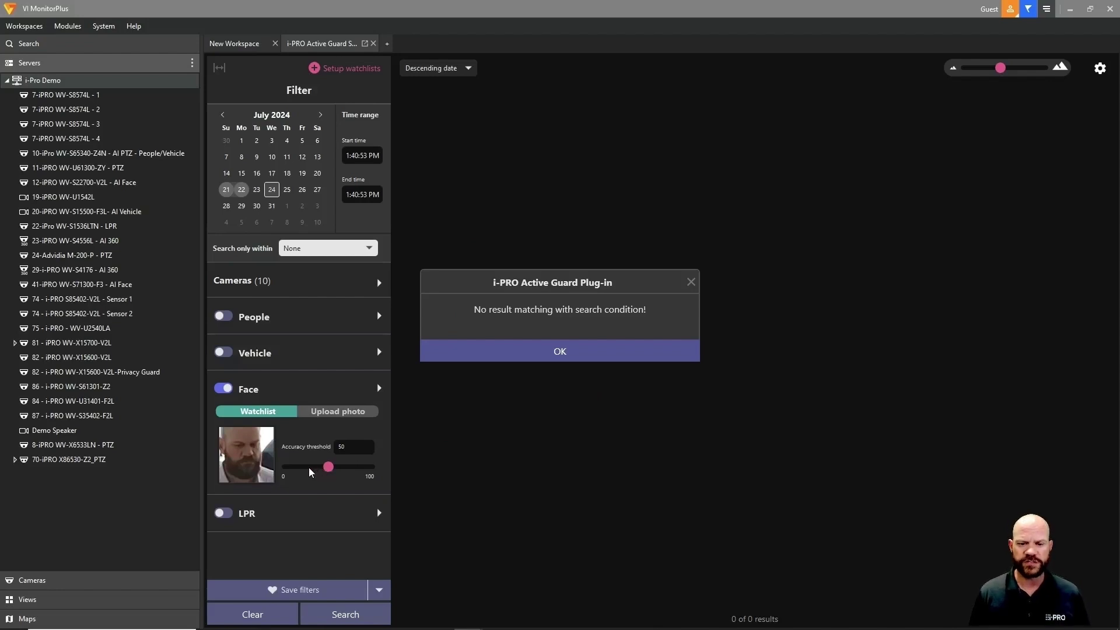
click(574, 349)
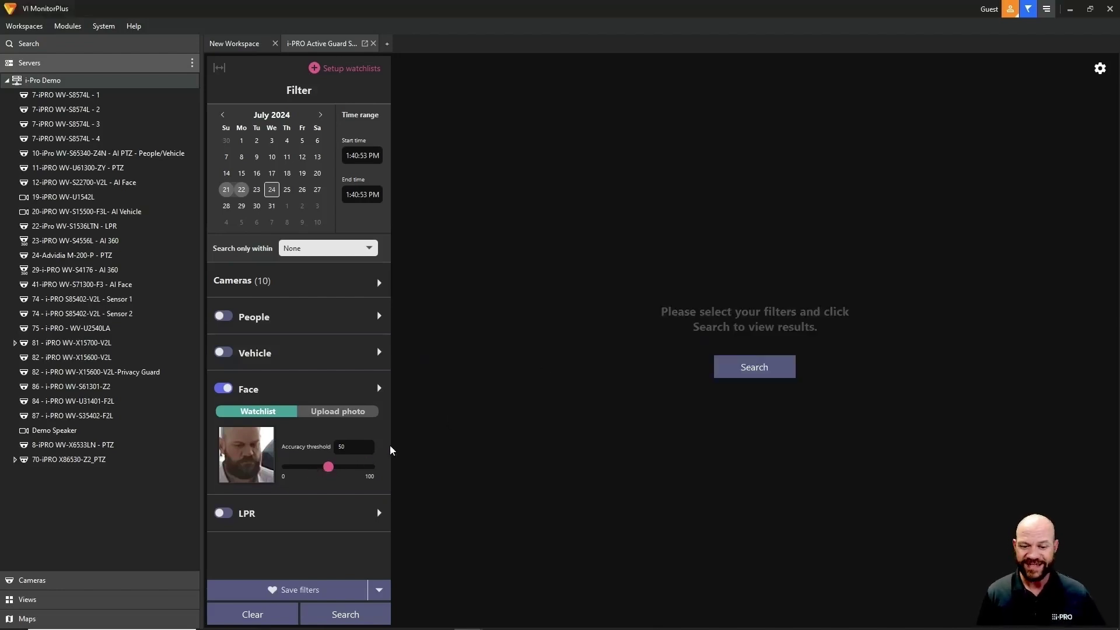
drag(329, 467, 326, 467)
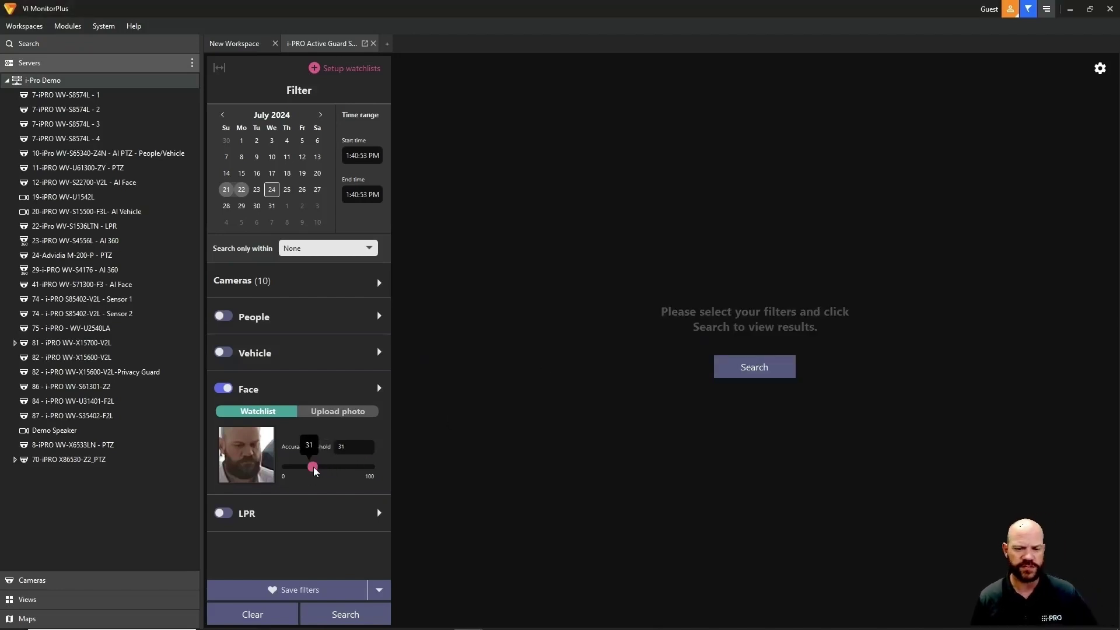
click(344, 614)
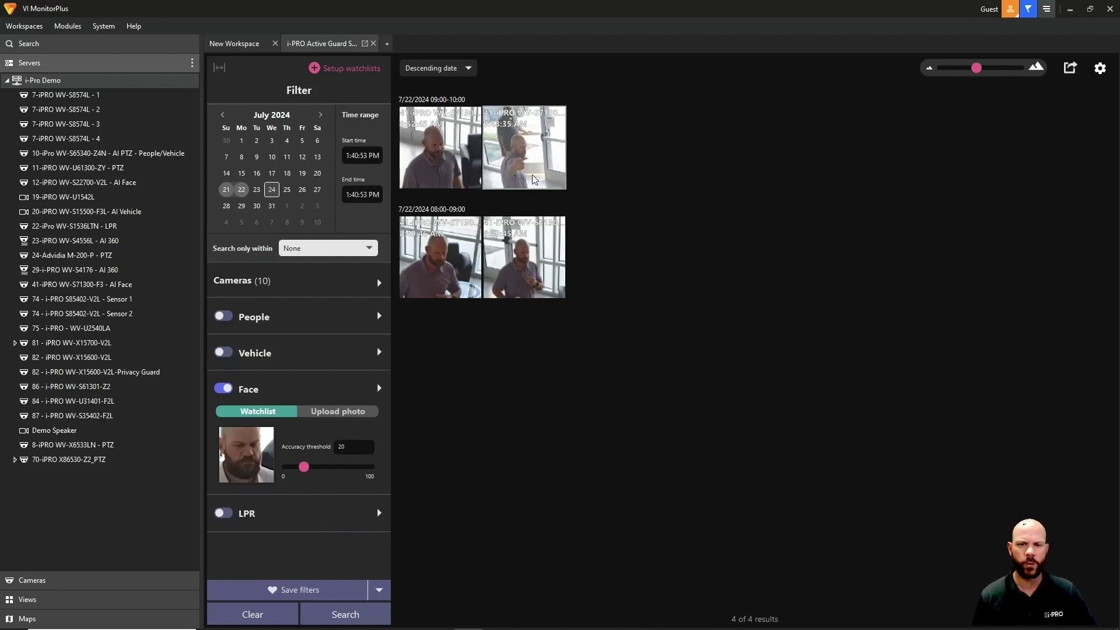
Open the 9:43:35 AM face match from 7/22/2024, pause its playback and view its detected info.
click(526, 156)
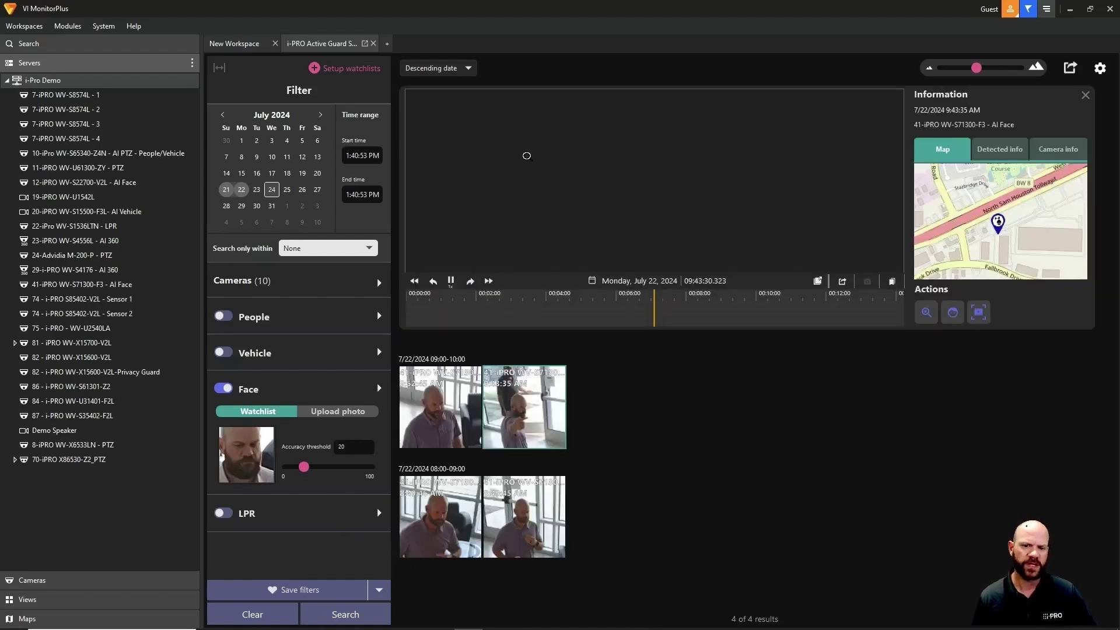
click(451, 283)
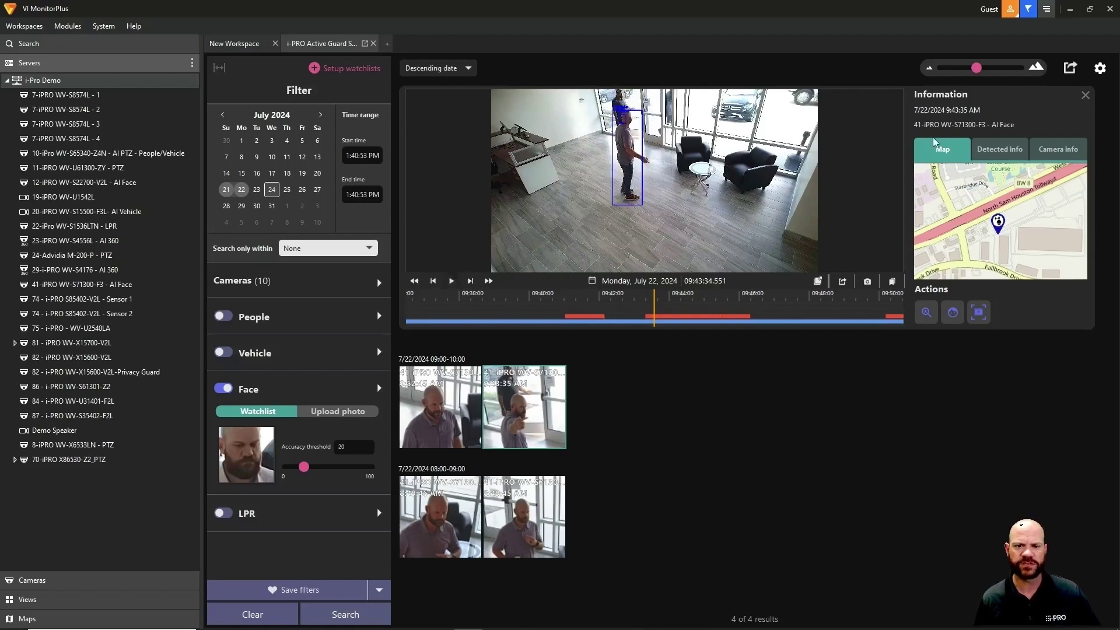
click(999, 150)
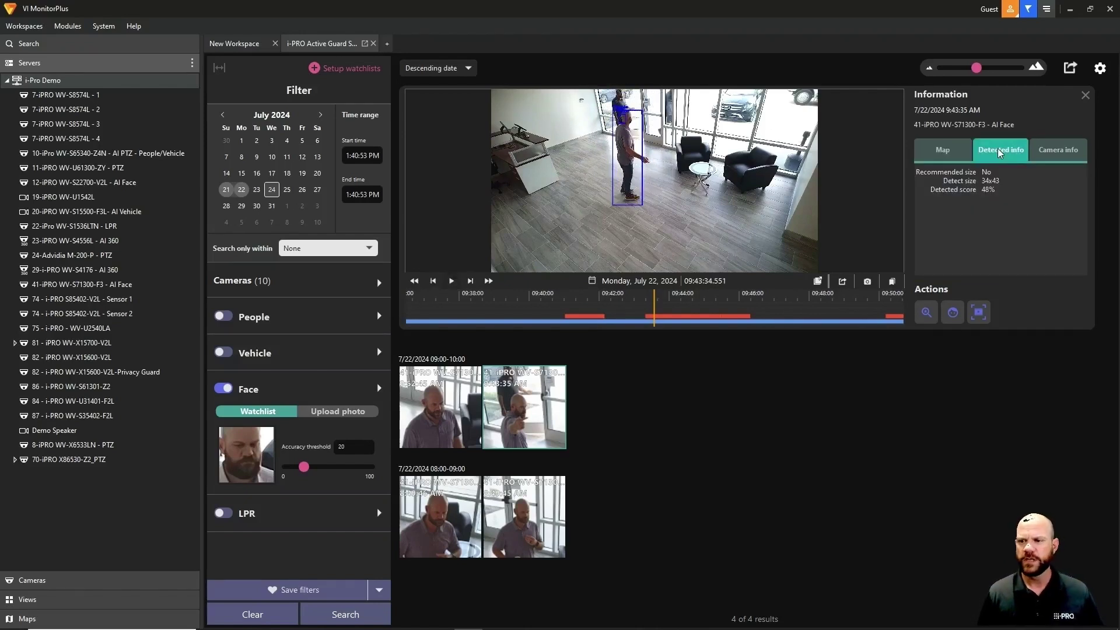
View the face match's camera info and map location, and briefly resume its playback.
click(1059, 149)
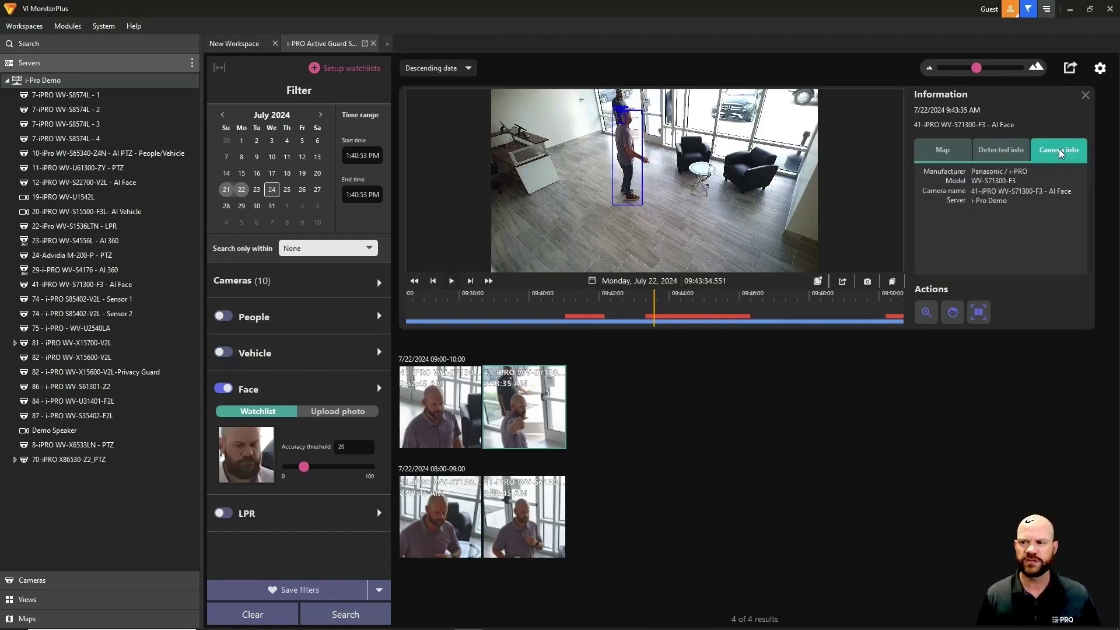
click(946, 154)
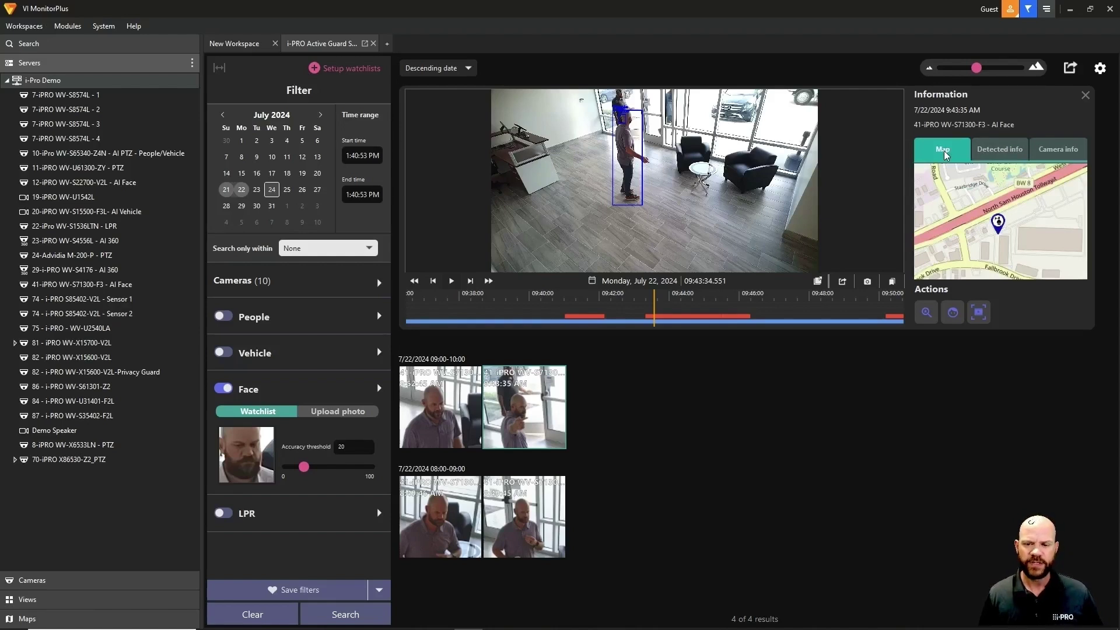
click(451, 281)
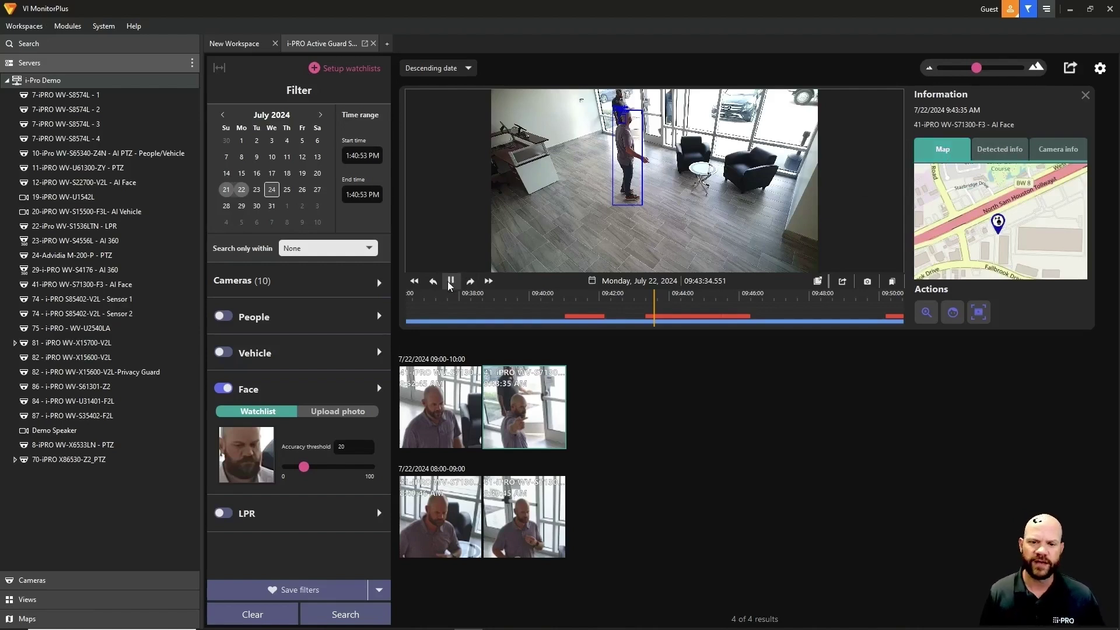
click(451, 282)
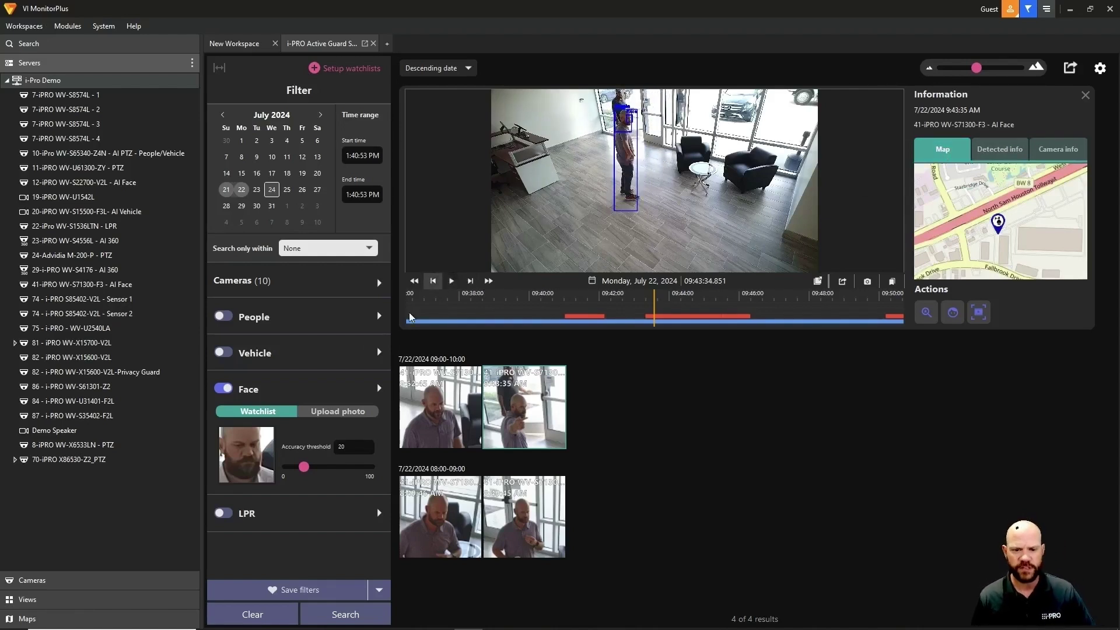
Clear the face filters, enable the LPR filter without attributes and run the search for July 21 to 22, 2024.
click(279, 620)
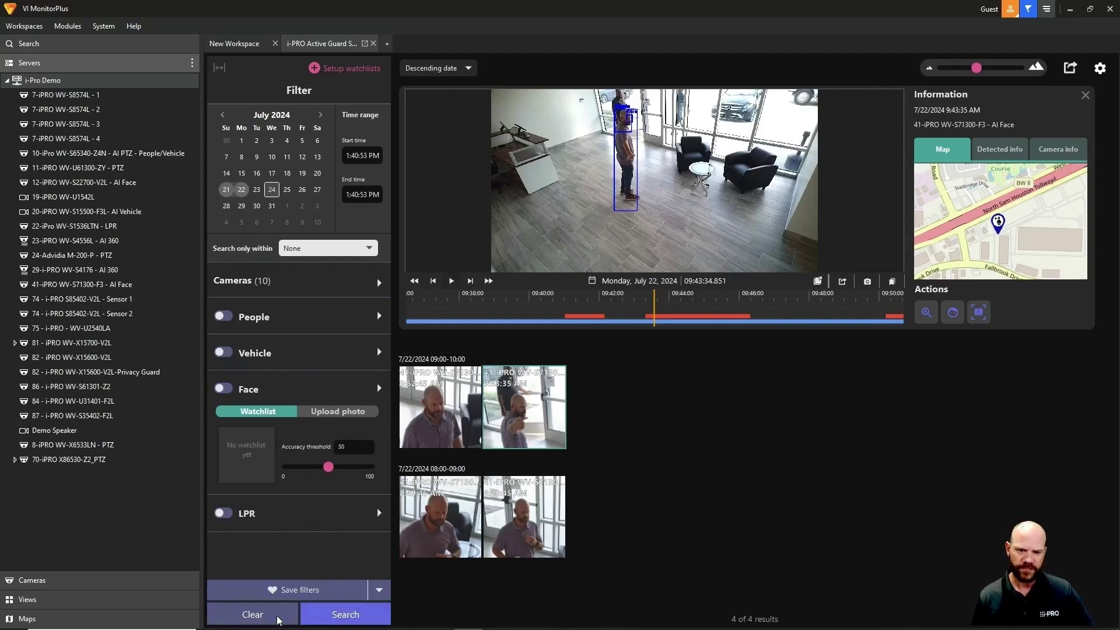
click(223, 514)
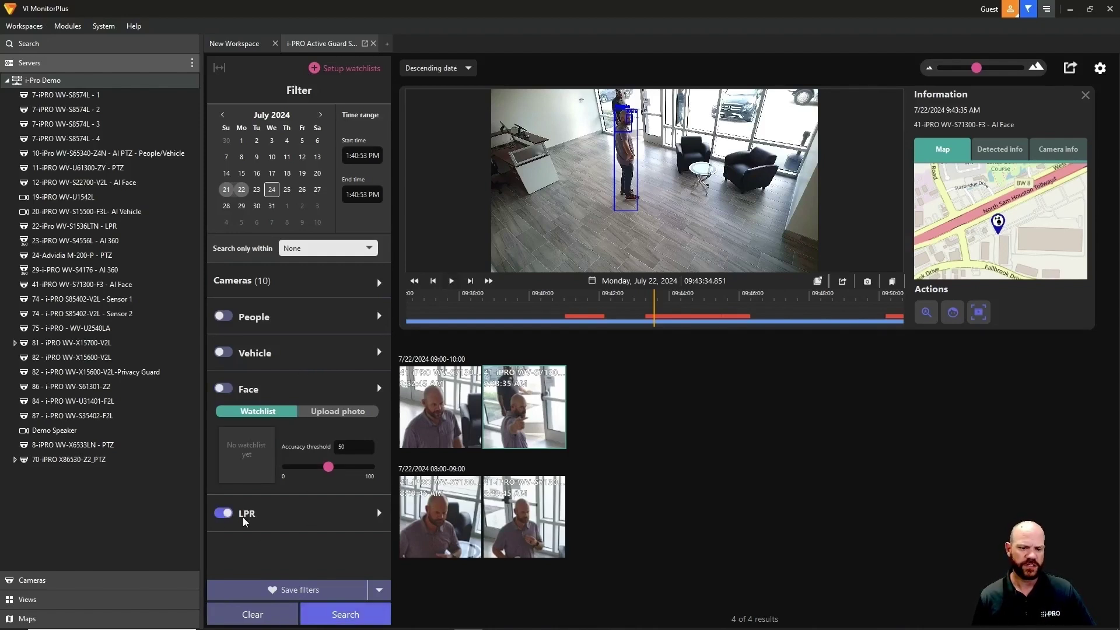
click(384, 517)
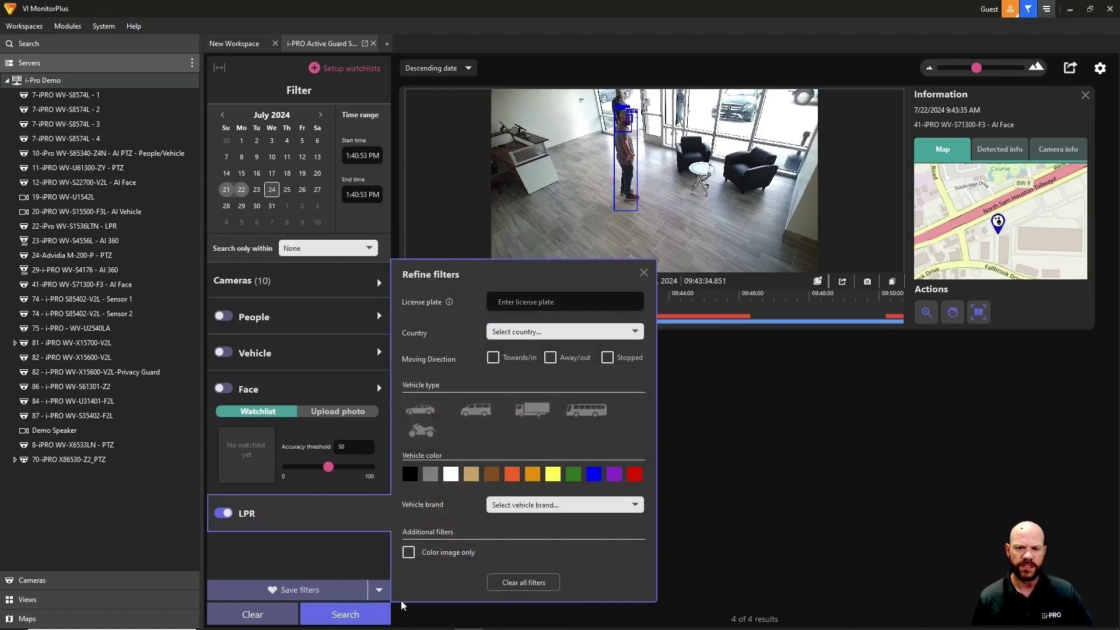
click(354, 616)
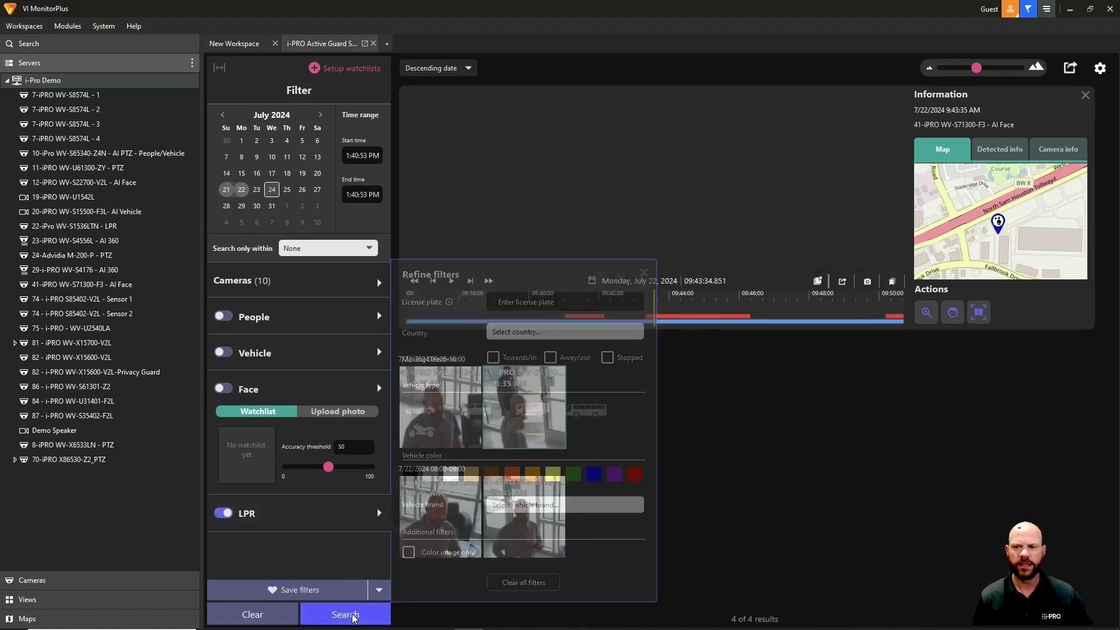
click(354, 616)
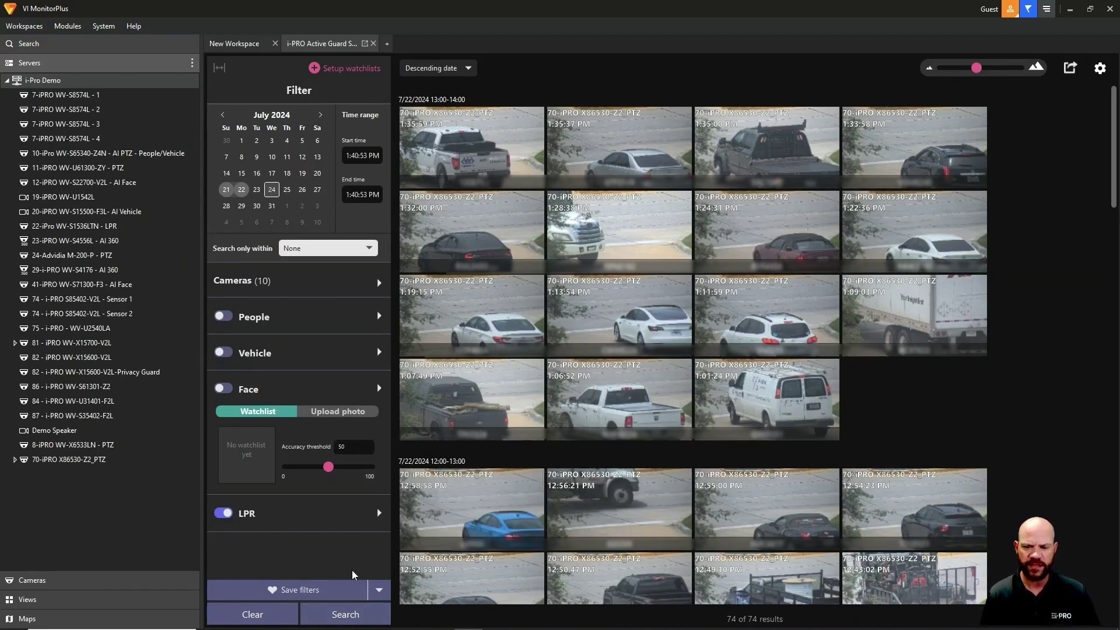
Refine the LPR filter to license plate L4R%, vehicle type Car and color blue, and run the search.
click(378, 515)
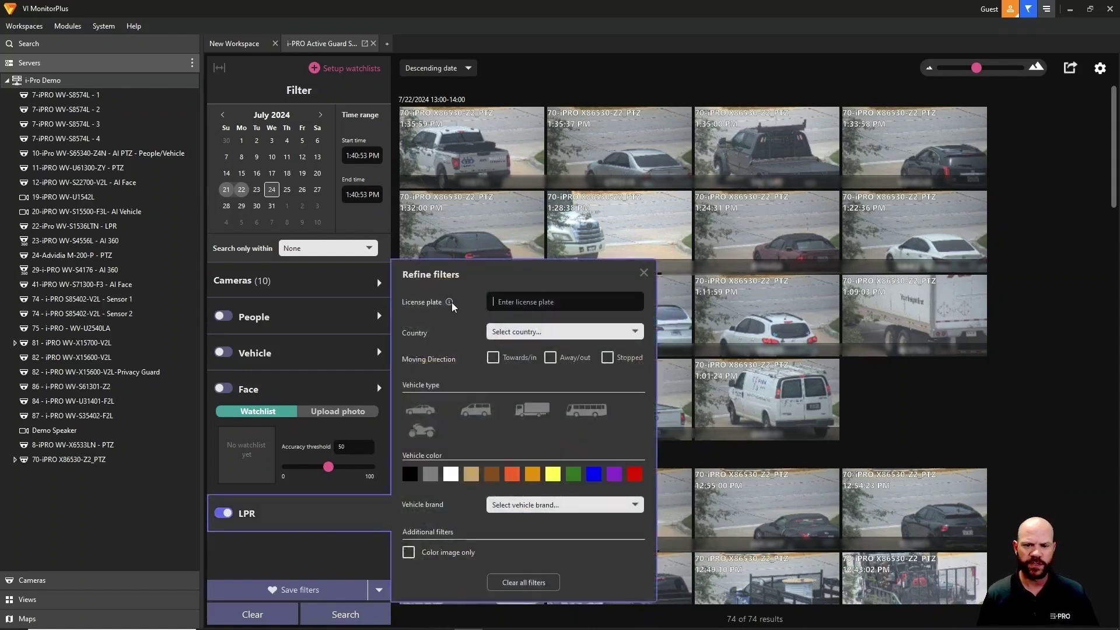
mouse_move(453, 307)
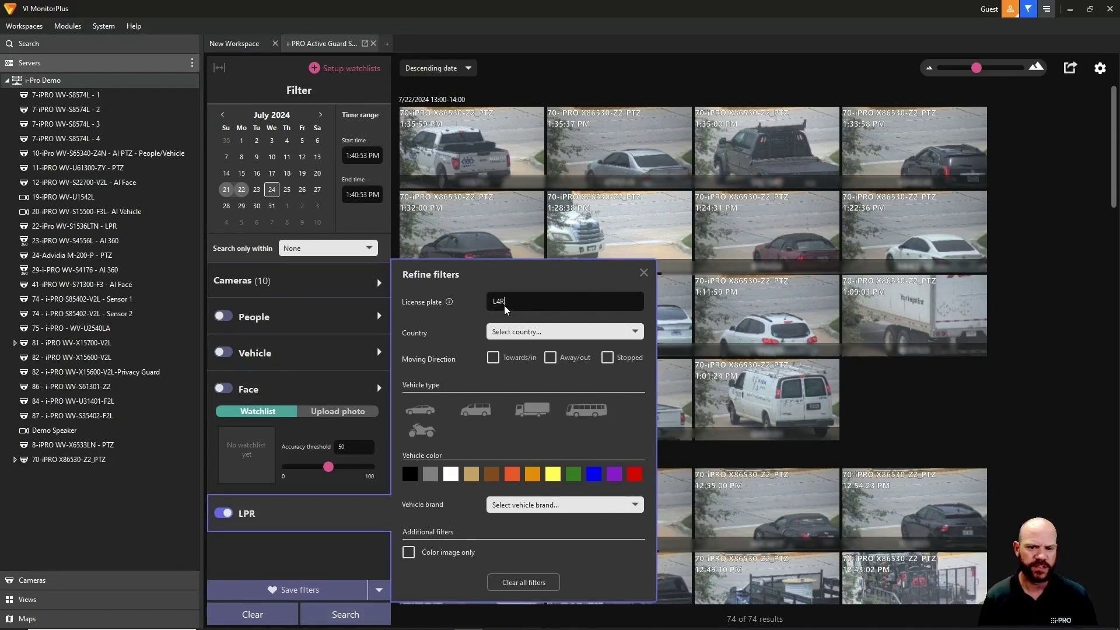
text(%)
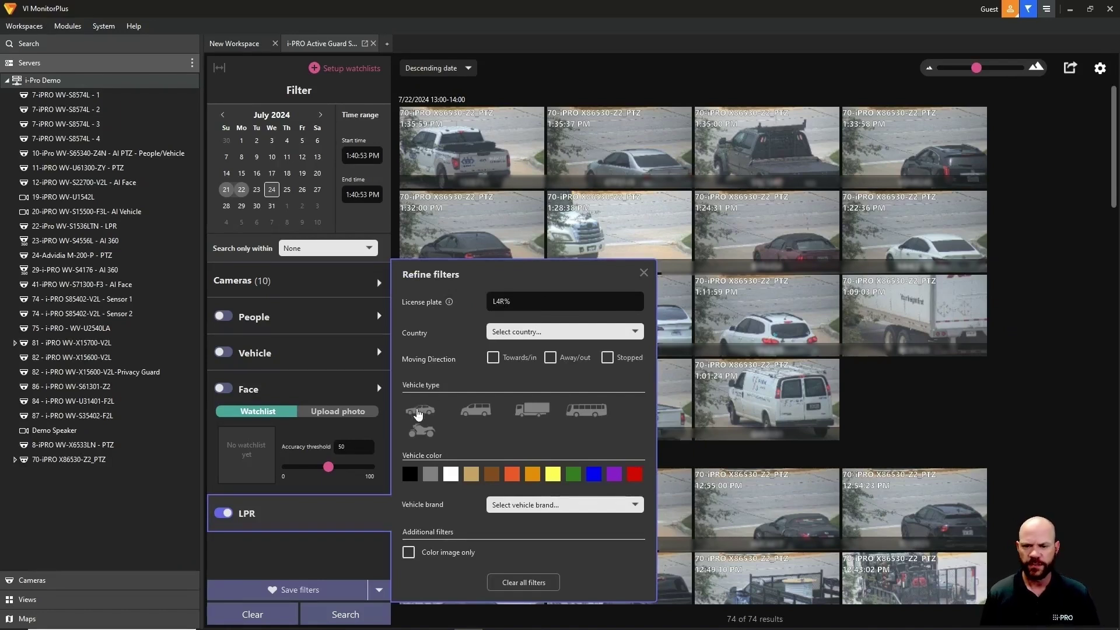
click(417, 412)
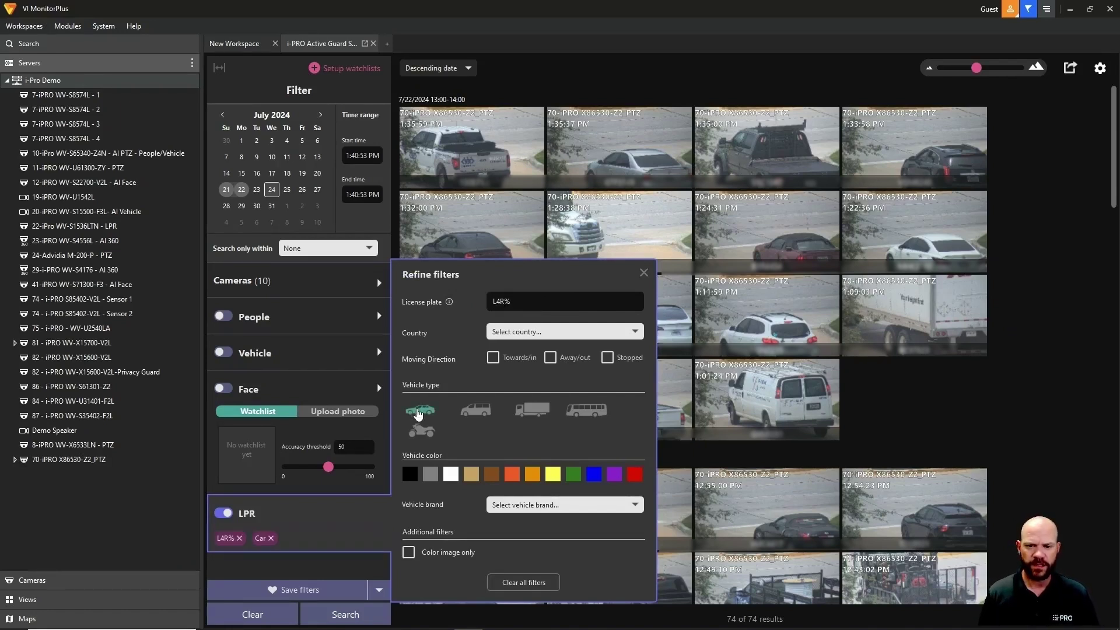
click(594, 475)
click(344, 616)
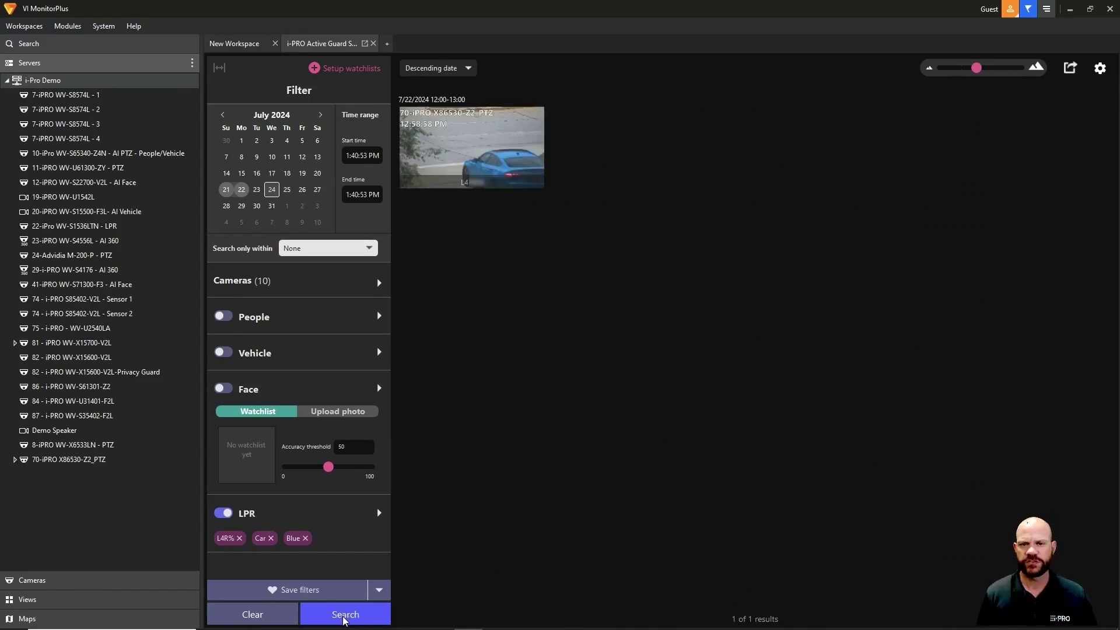
Open the blue car match from 7/22/2024 at 12:58:58 PM, pause its playback and zoom in on the license plate.
click(491, 156)
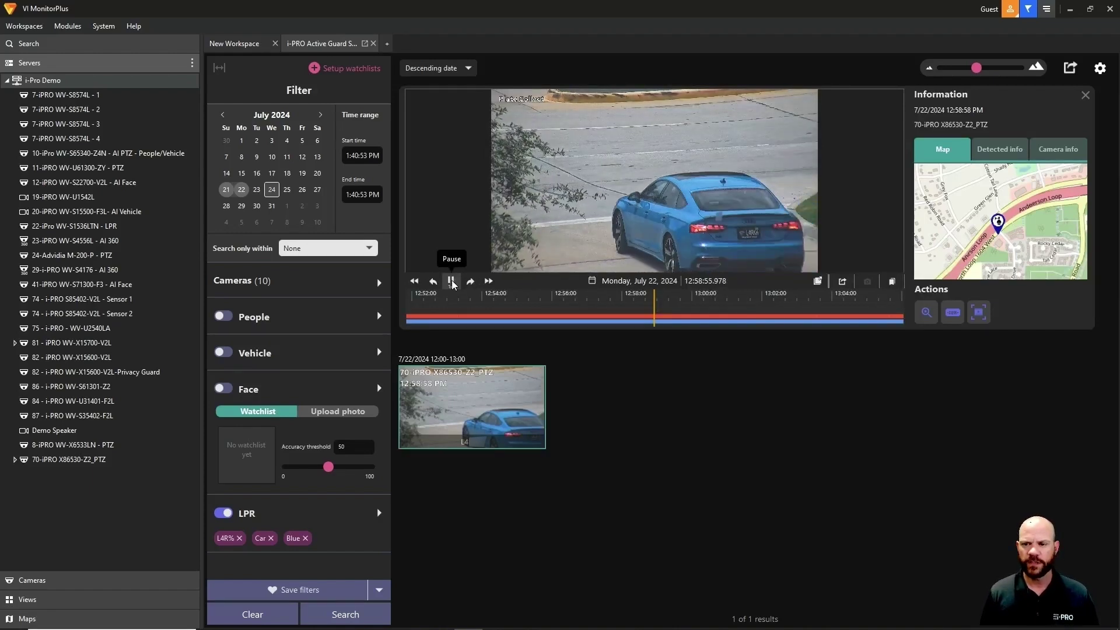
click(451, 280)
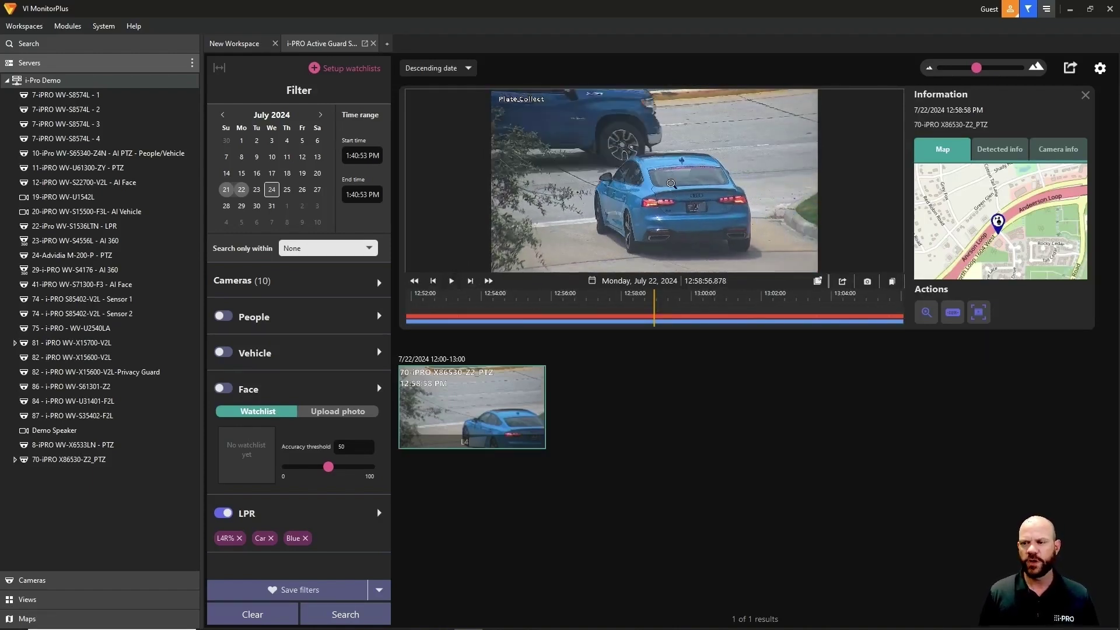
scroll(727, 234, up, 5)
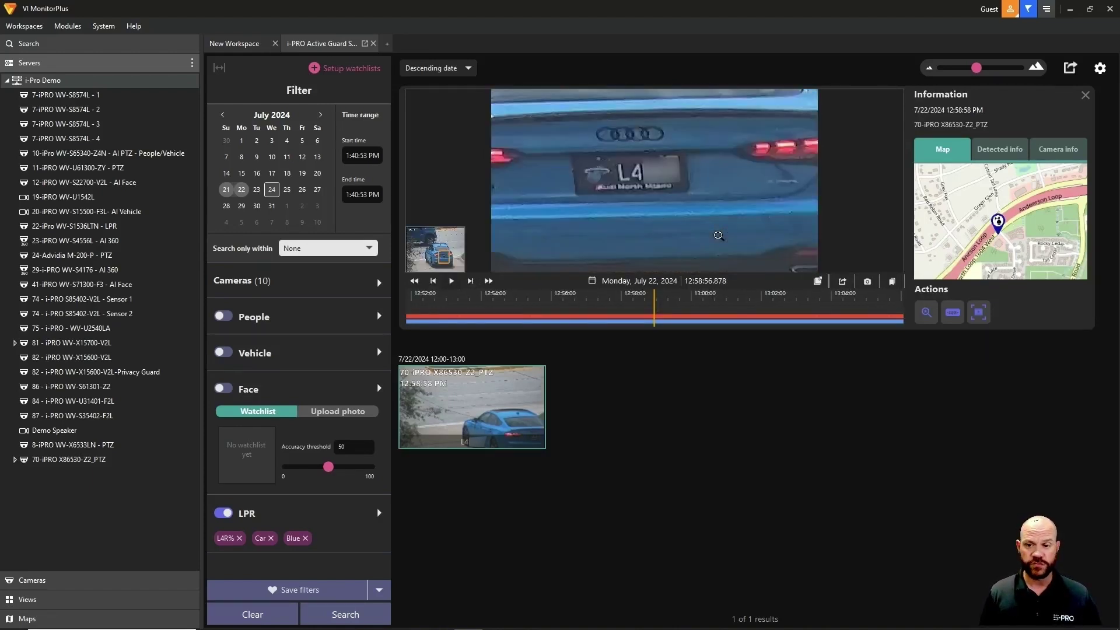
View the detected info and the camera info of the blue car match.
click(1011, 150)
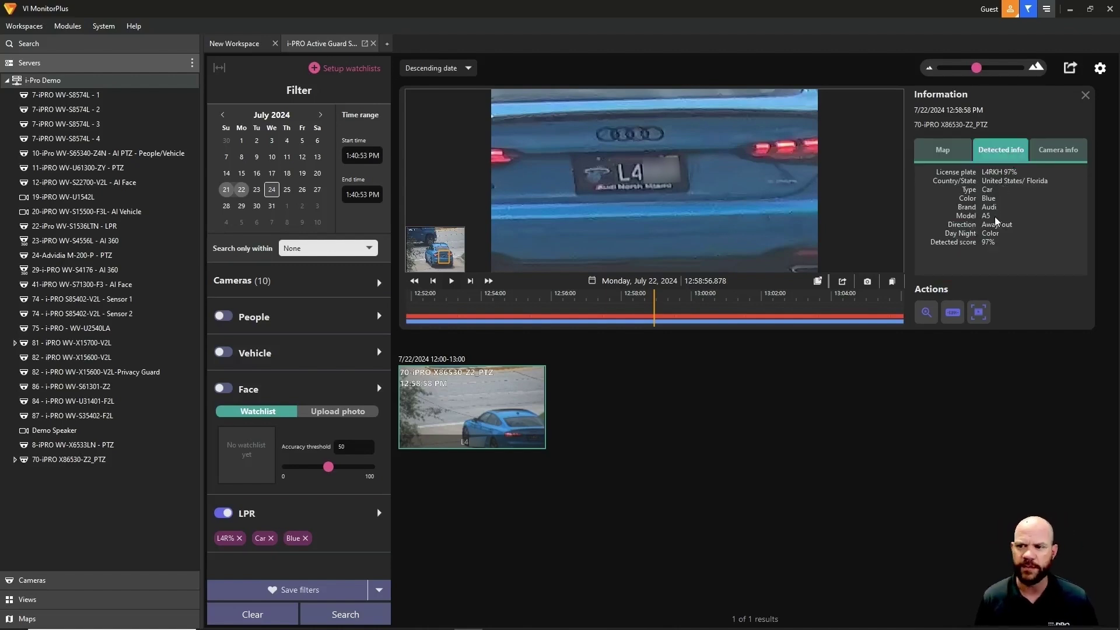
click(1059, 146)
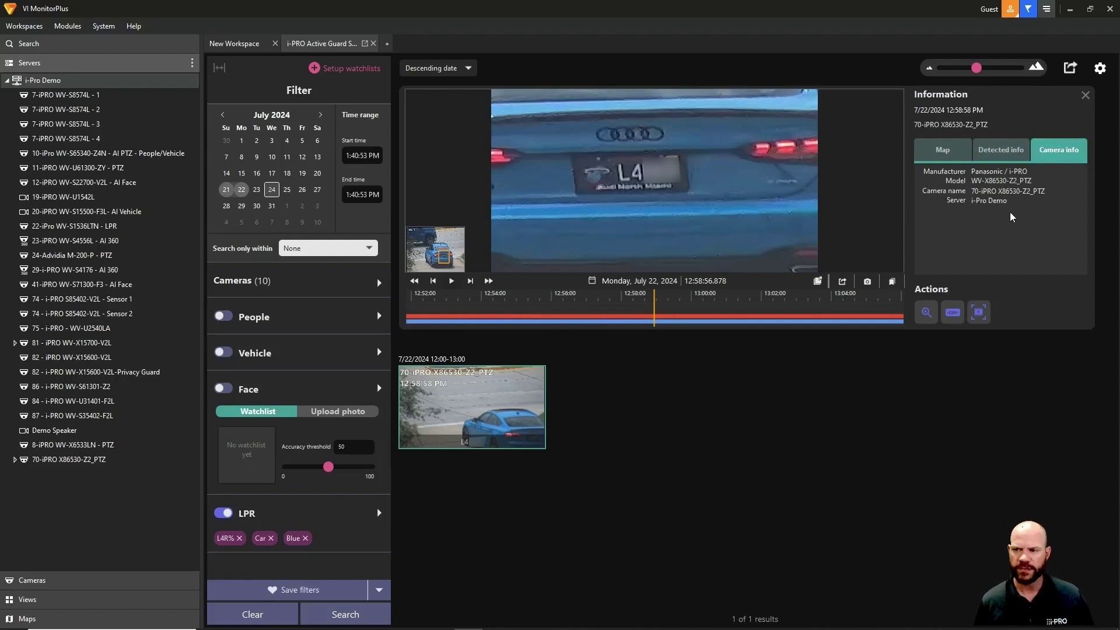